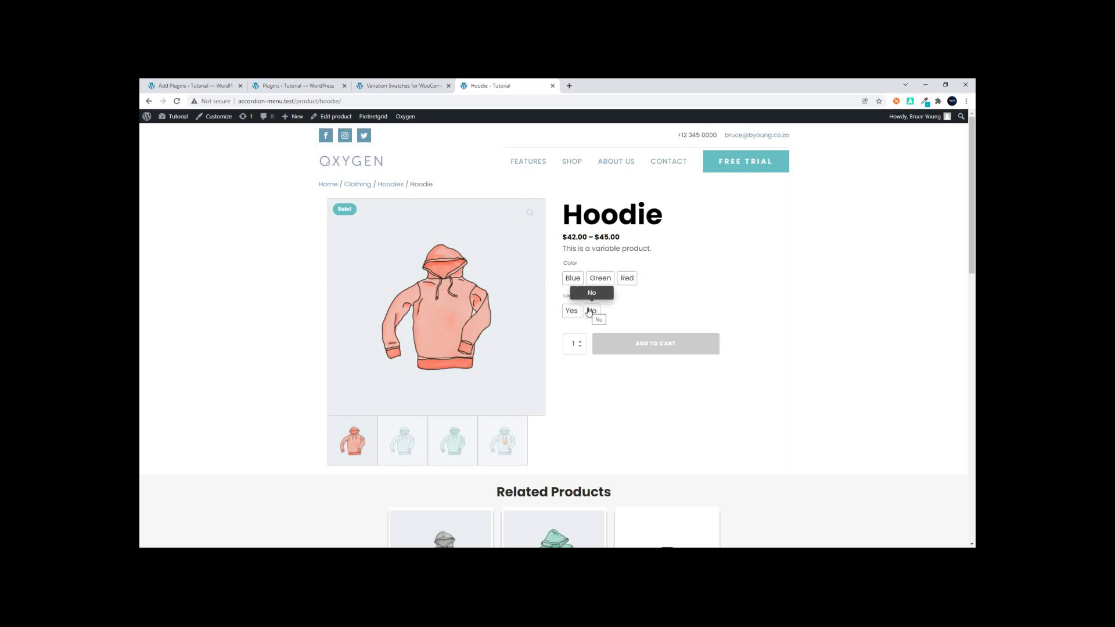
# Try the Hoodie's Green, Blue and logo swatches, reset them, then return to the plugin search results
pyautogui.click(604, 283)
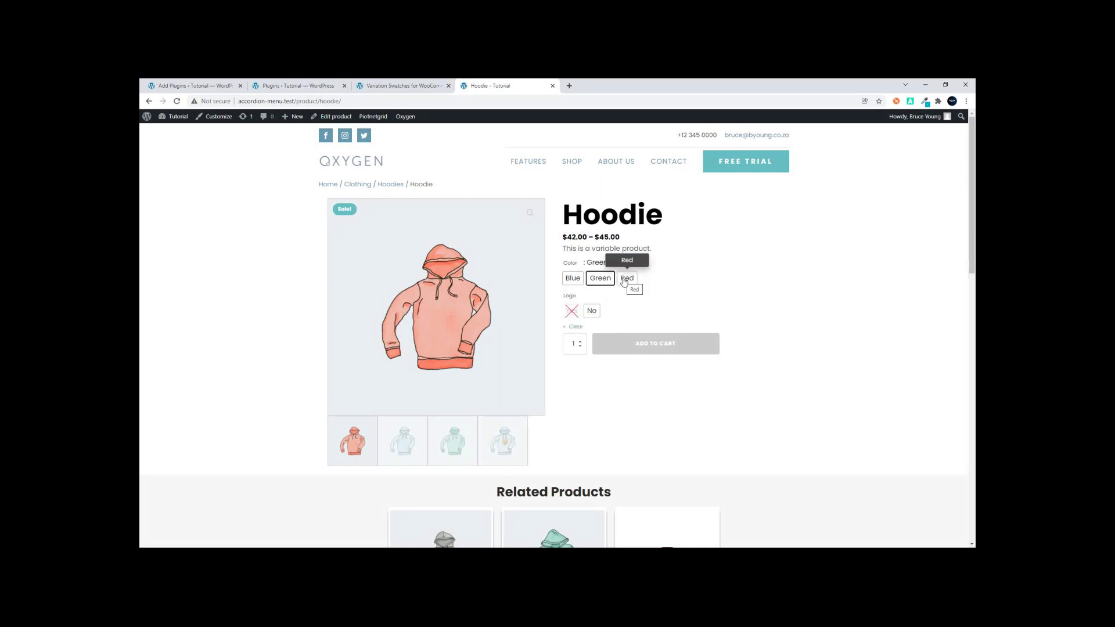
pyautogui.click(575, 281)
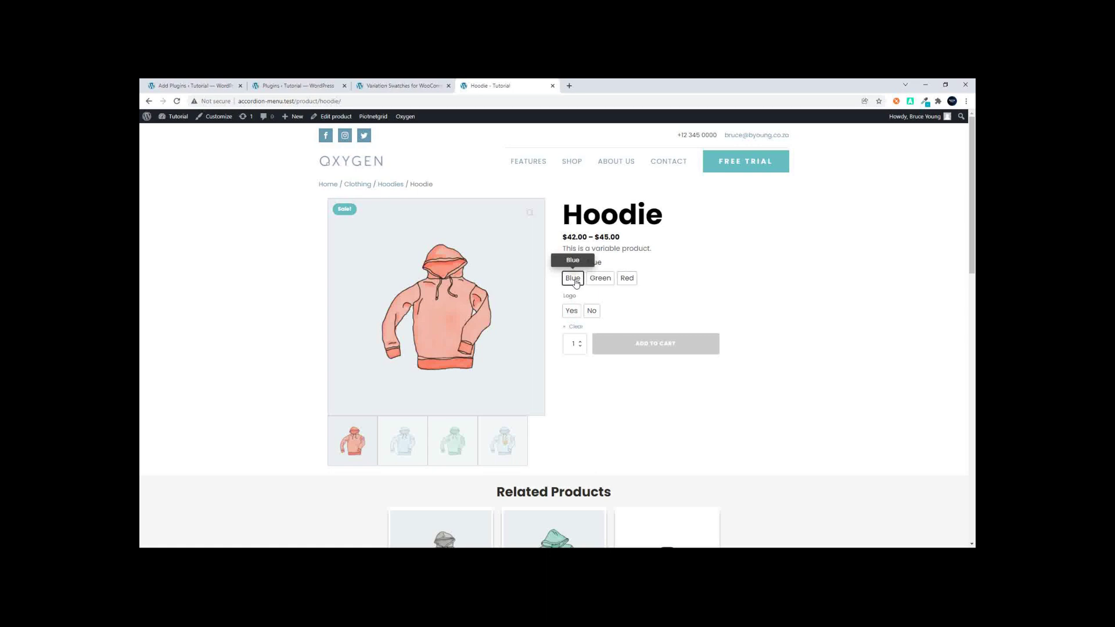
pyautogui.click(592, 314)
pyautogui.click(575, 313)
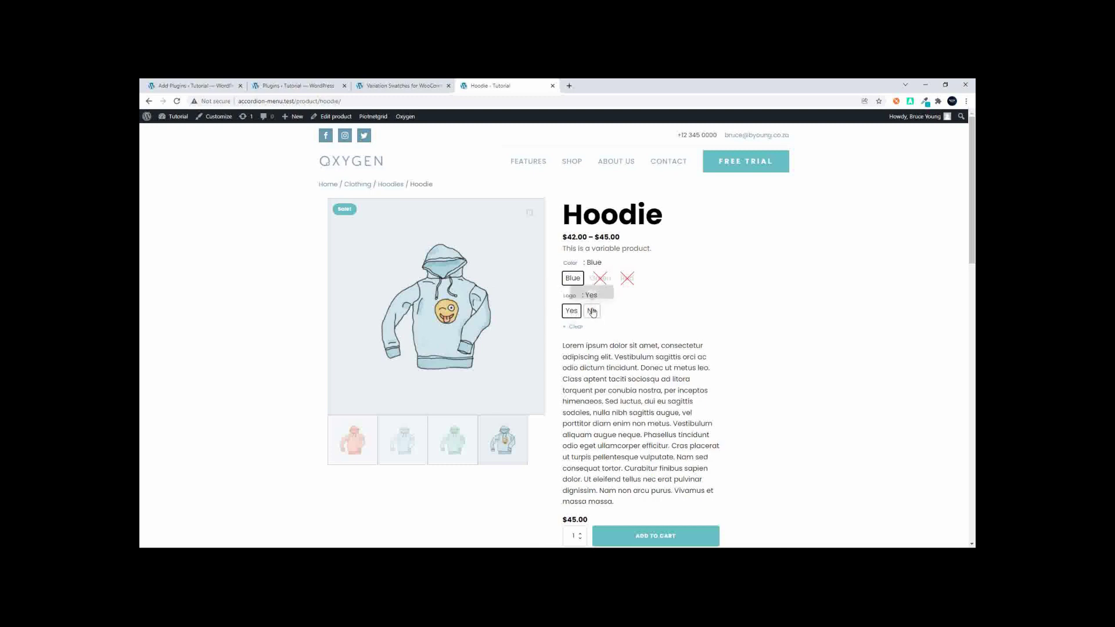
pyautogui.click(576, 327)
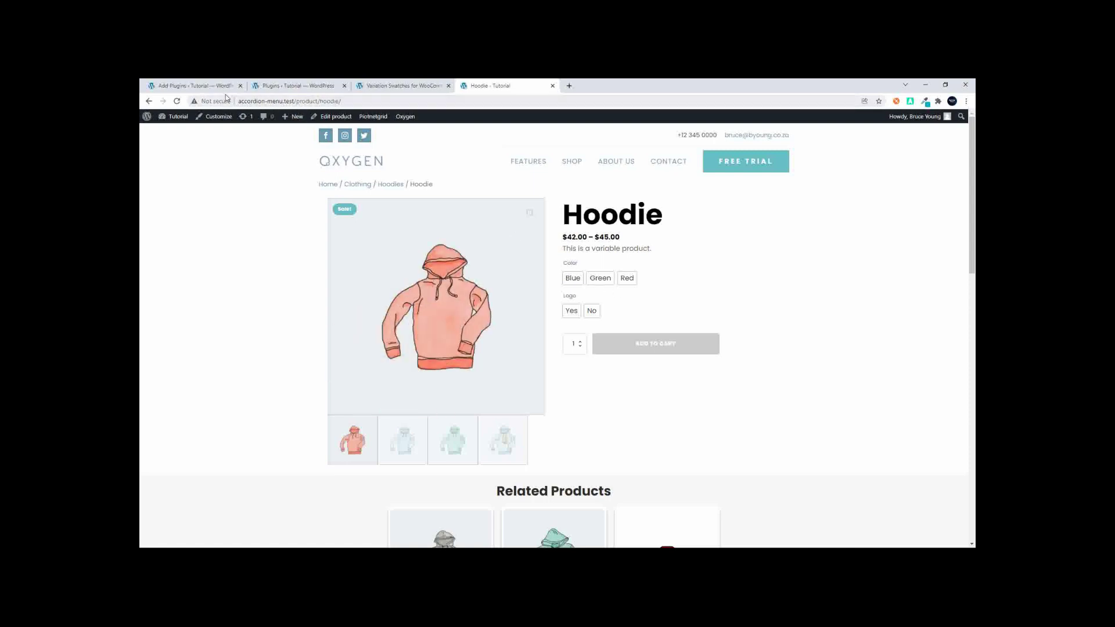
pyautogui.click(188, 86)
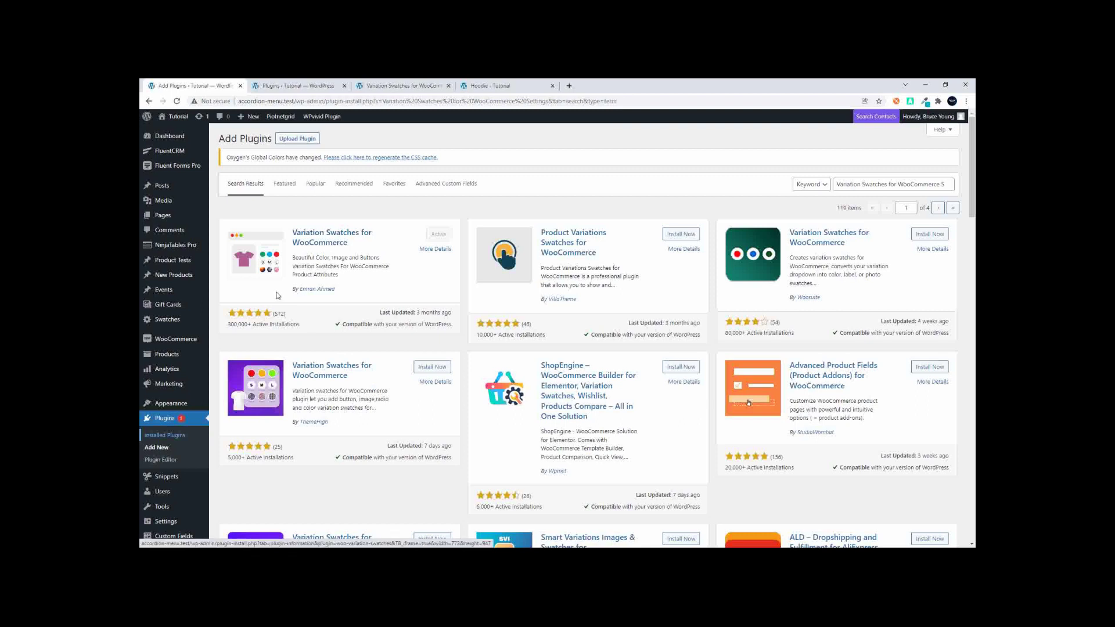
# Find Variation Swatches for WooCommerce in the installed plugins list and highlight its name and author line
pyautogui.click(291, 87)
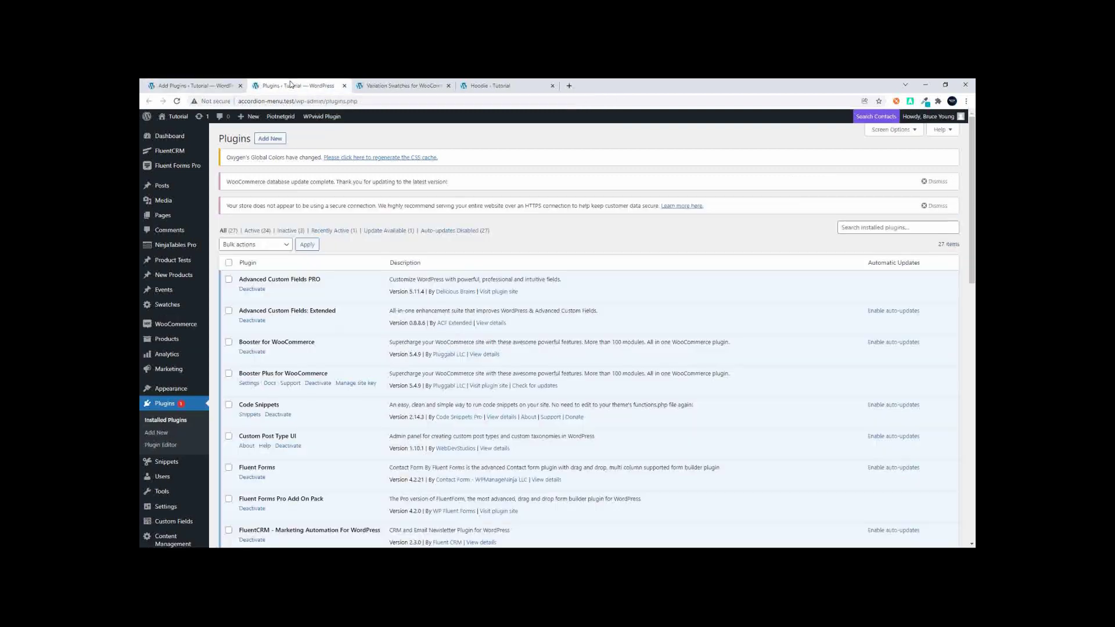
pyautogui.scroll(-10, 373, 367)
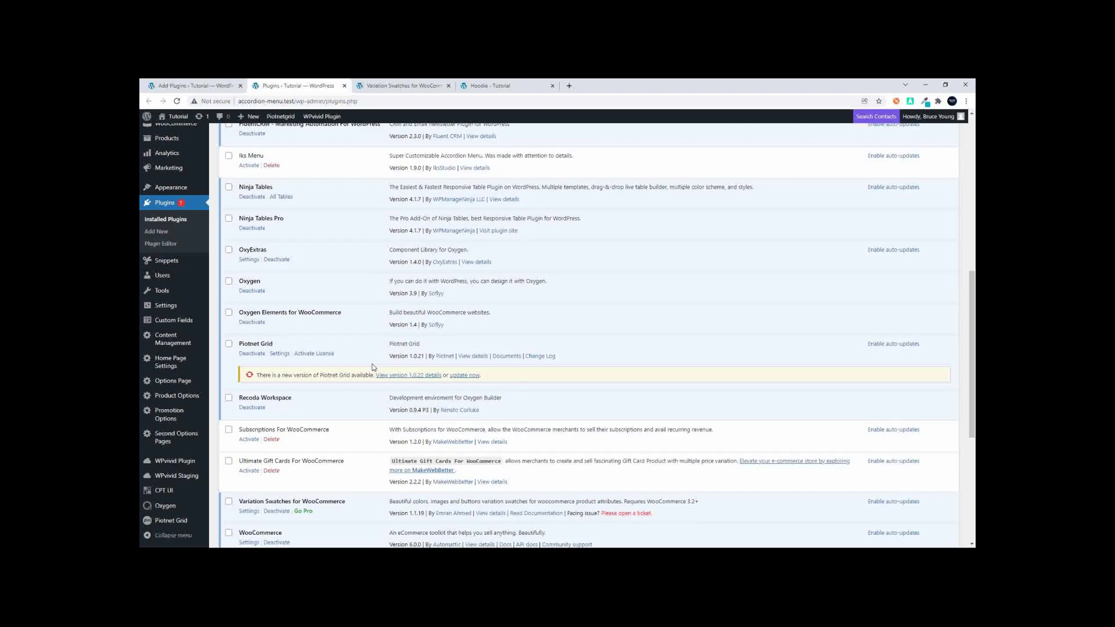
pyautogui.scroll(-5, 374, 367)
pyautogui.moveTo(237, 345); pyautogui.dragTo(351, 346)
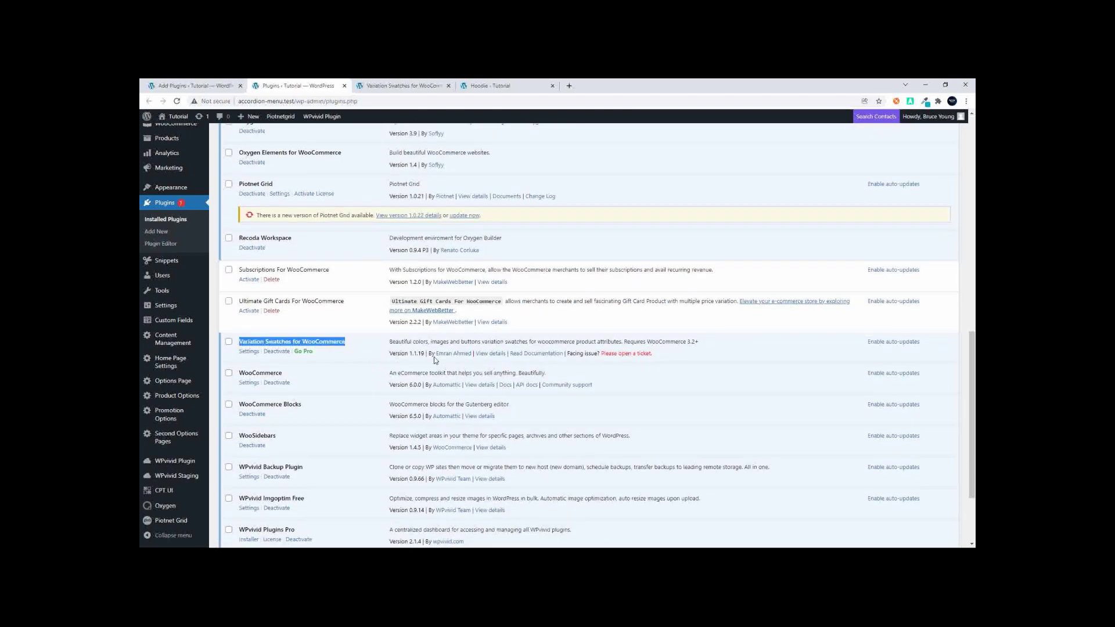
pyautogui.moveTo(429, 354); pyautogui.dragTo(652, 354)
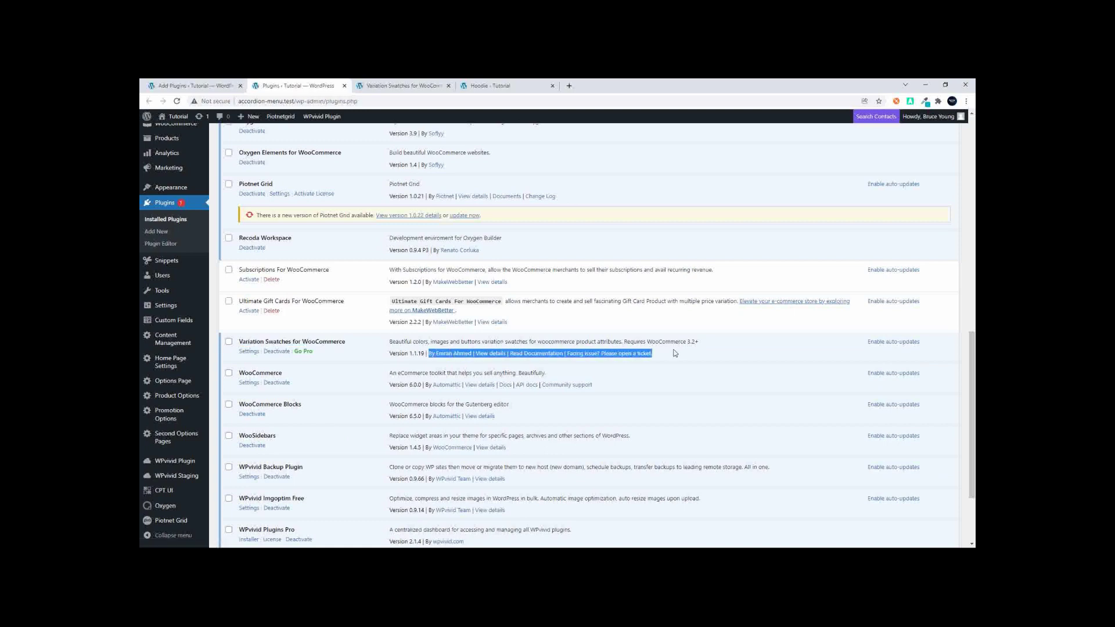
pyautogui.click(352, 358)
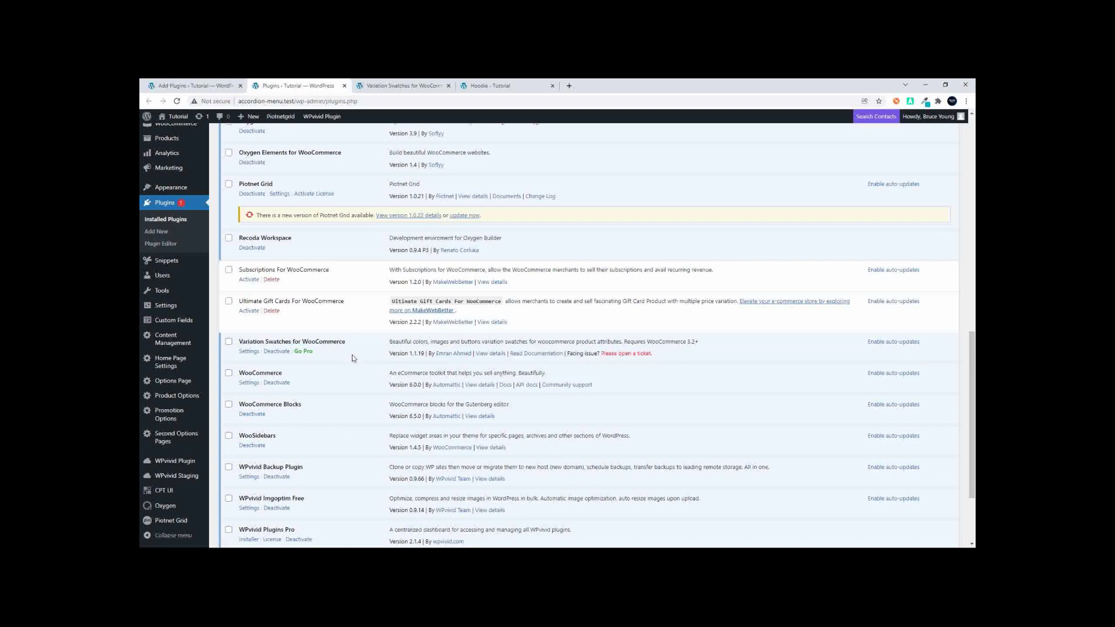
# Glance at the Hoodie page, then deactivate Variation Swatches for WooCommerce, skipping the feedback
pyautogui.click(504, 88)
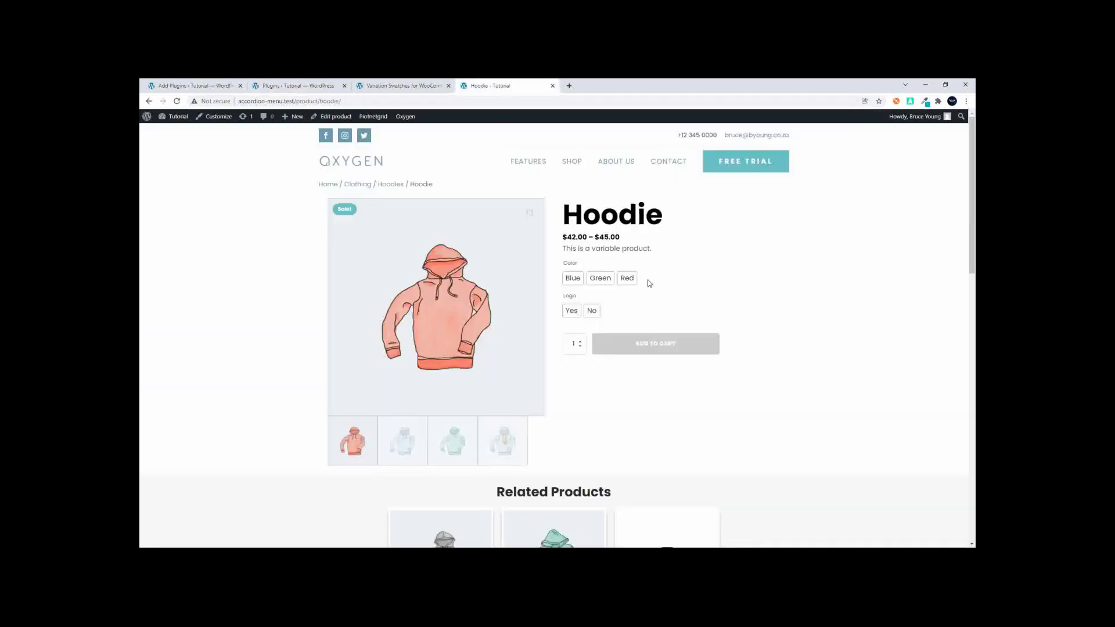
pyautogui.click(292, 84)
pyautogui.scroll(1, 312, 315)
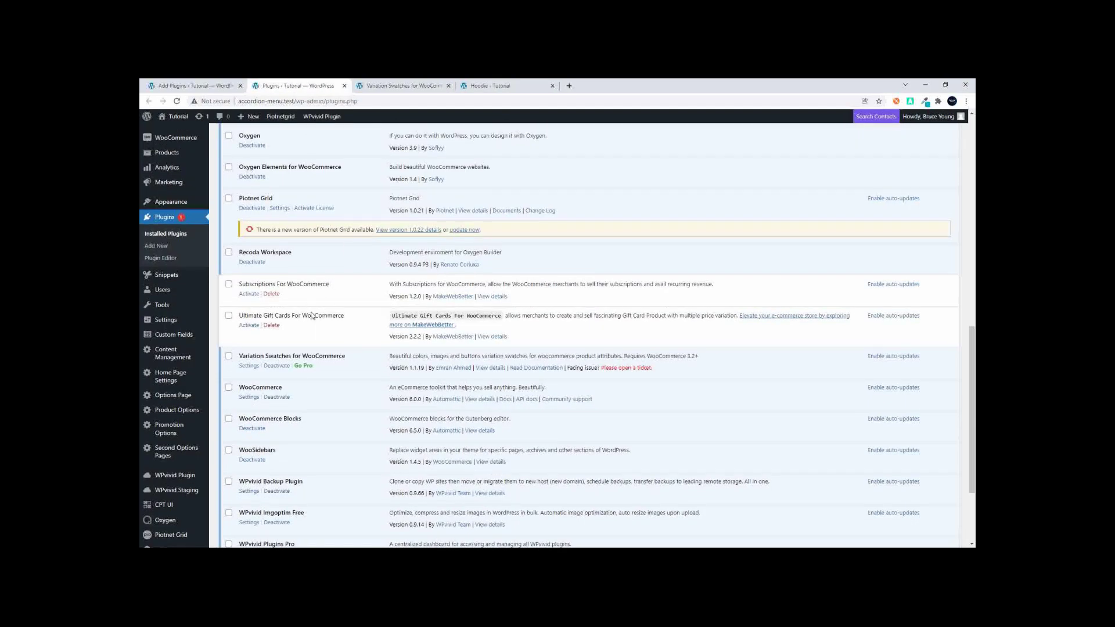
pyautogui.click(276, 365)
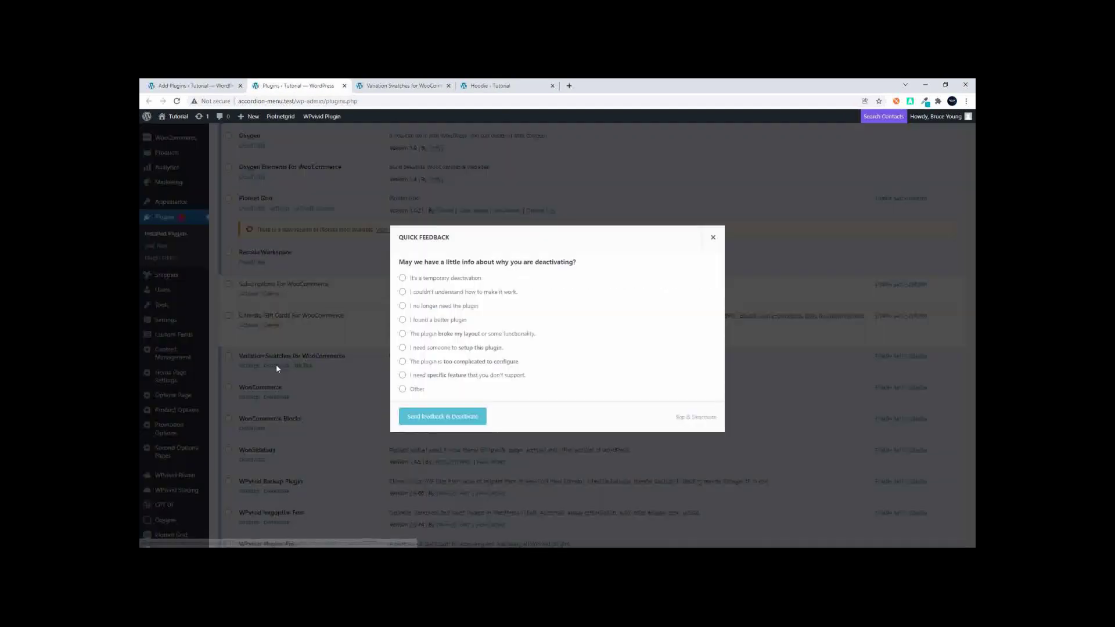
pyautogui.click(696, 418)
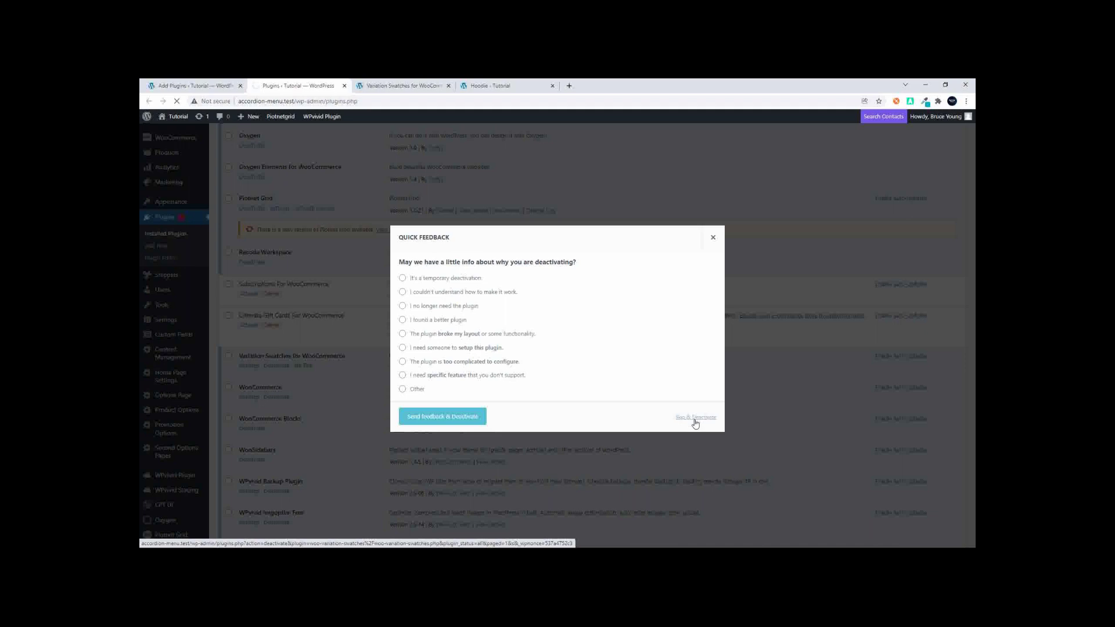
# Open the Variation Swatches settings' how-to tutorials and scroll through the swatch feature guides
pyautogui.click(408, 85)
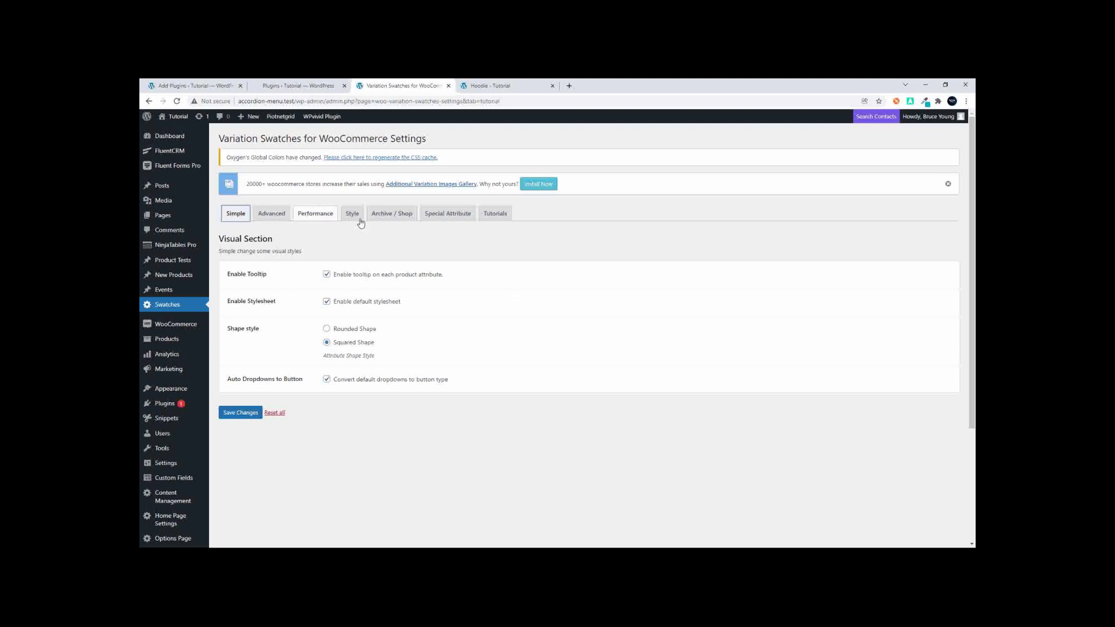
pyautogui.click(495, 215)
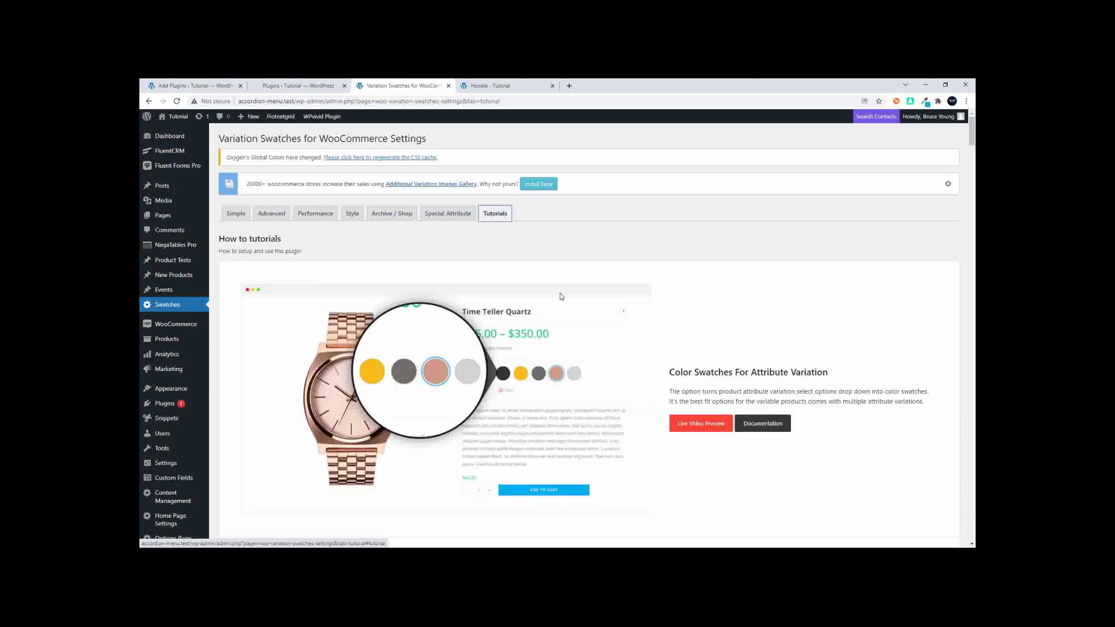
pyautogui.scroll(-8, 586, 326)
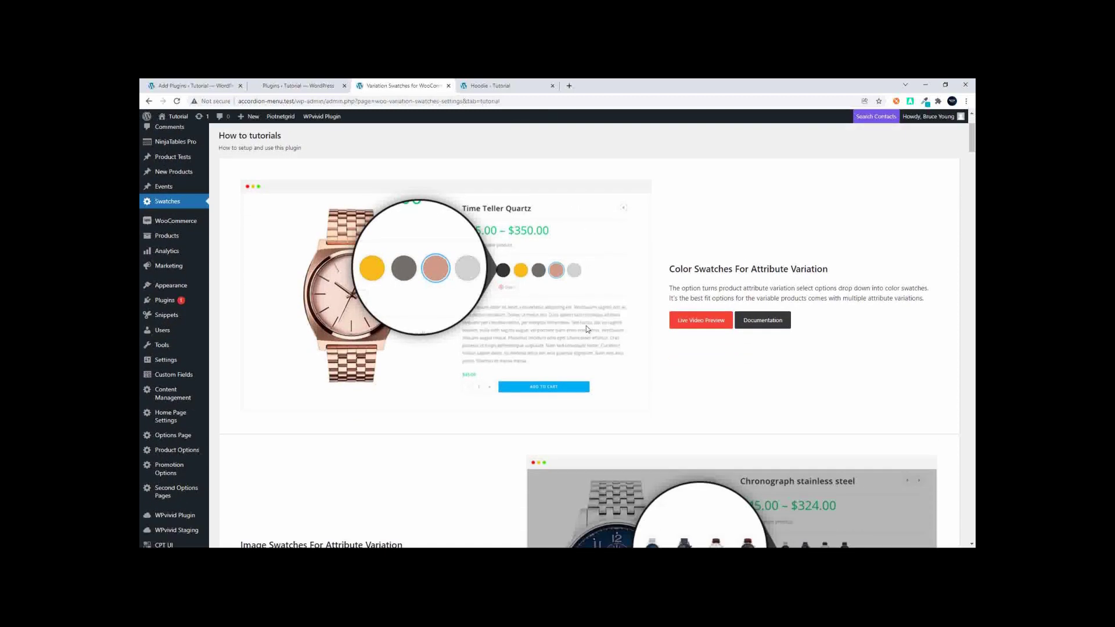
pyautogui.scroll(-10, 586, 329)
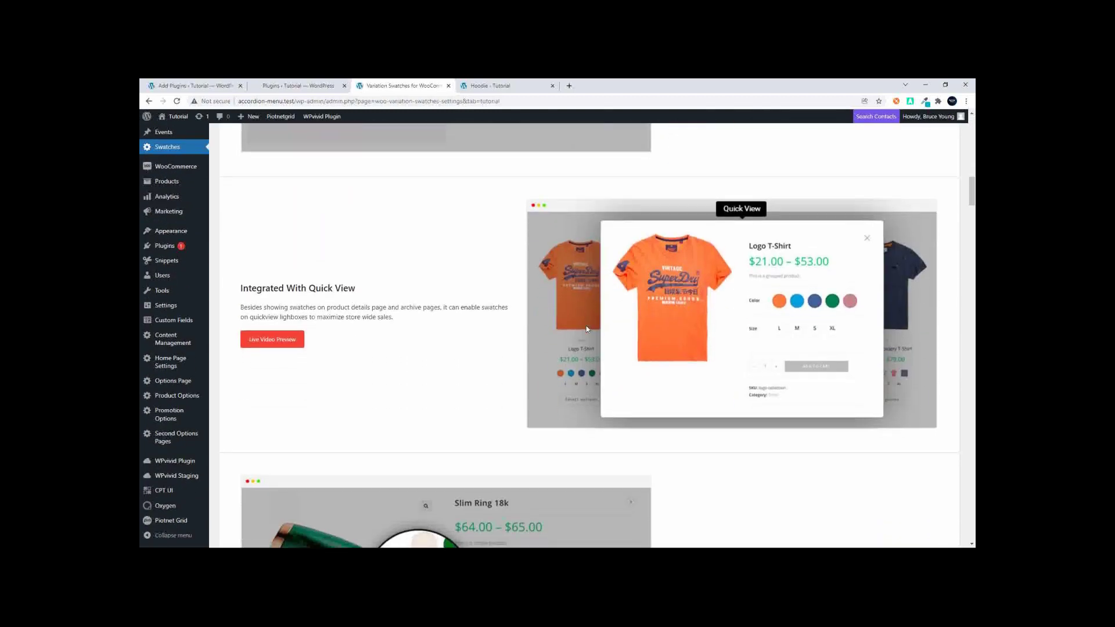
pyautogui.scroll(-8, 586, 330)
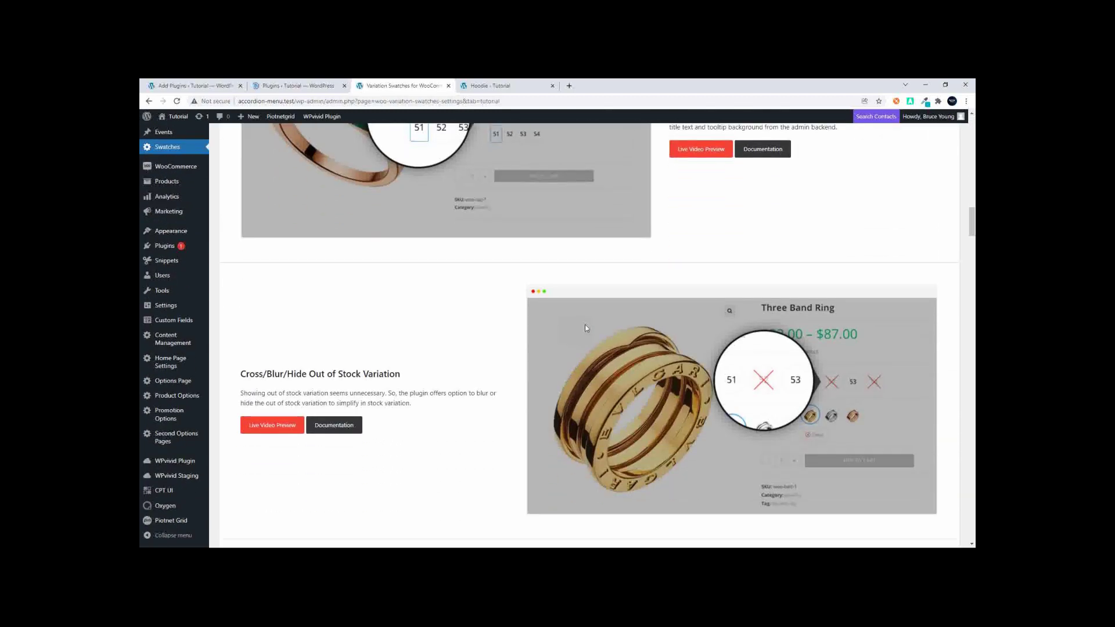
pyautogui.scroll(-10, 583, 335)
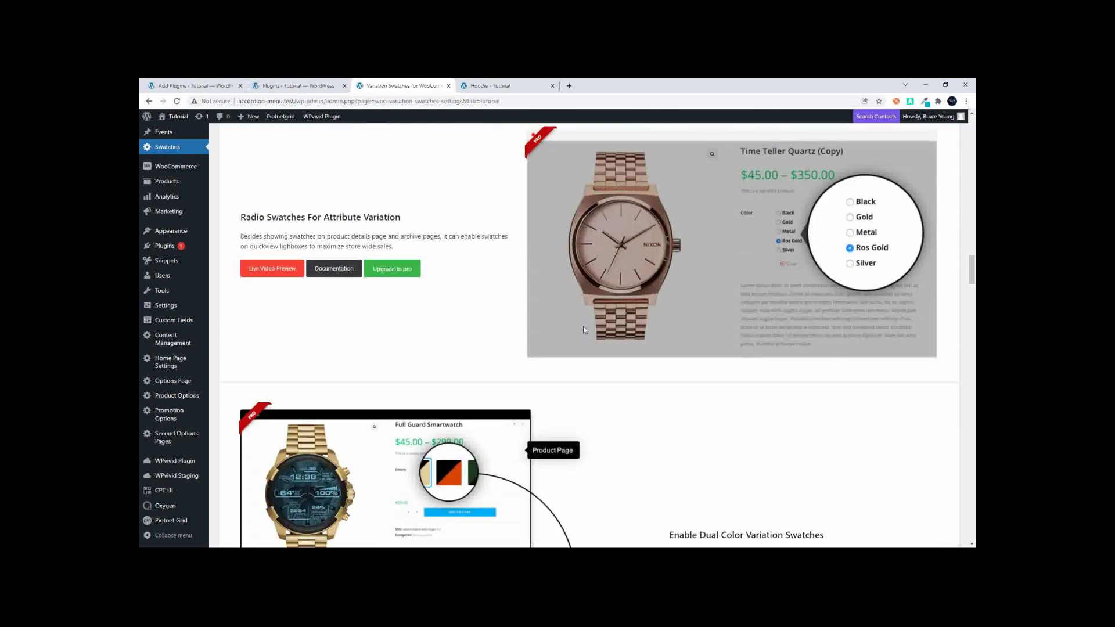
pyautogui.scroll(15, 586, 330)
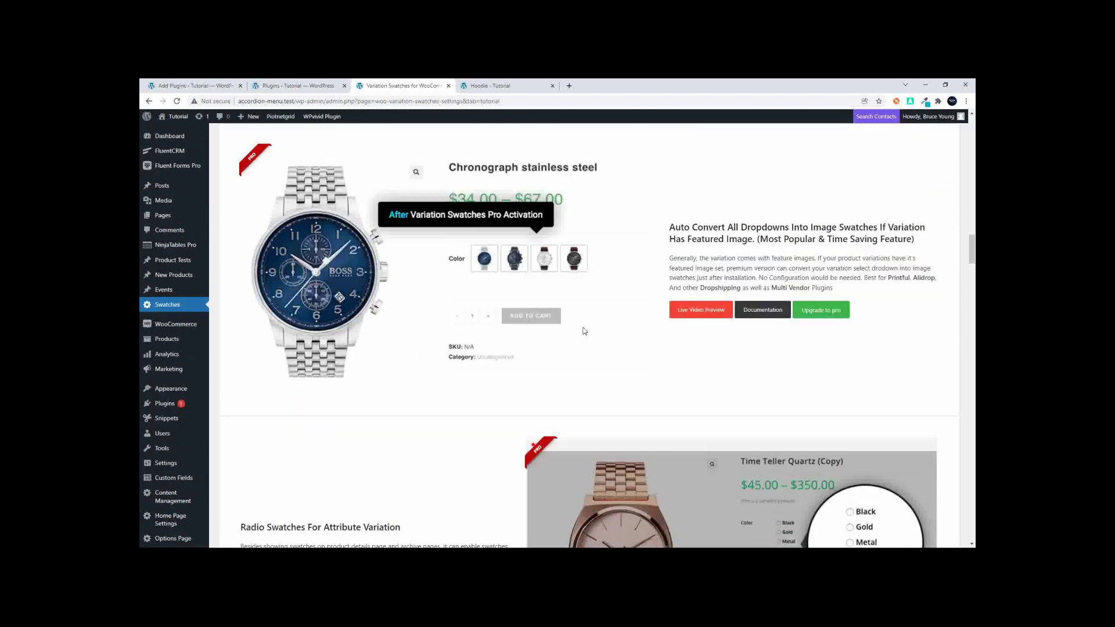
pyautogui.scroll(10, 584, 331)
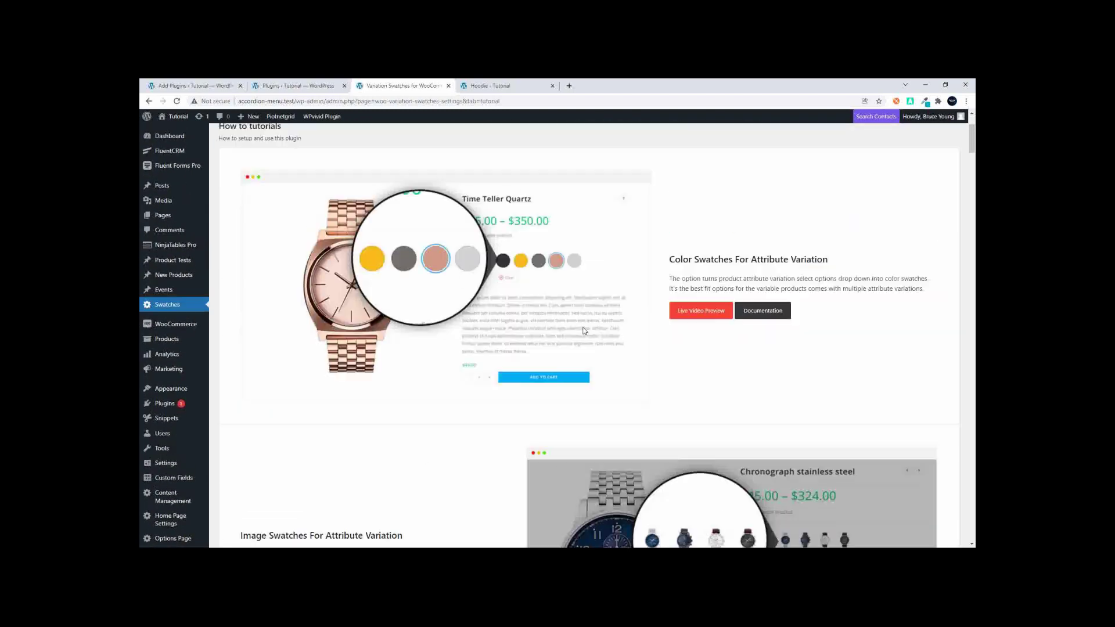
pyautogui.scroll(-3, 584, 331)
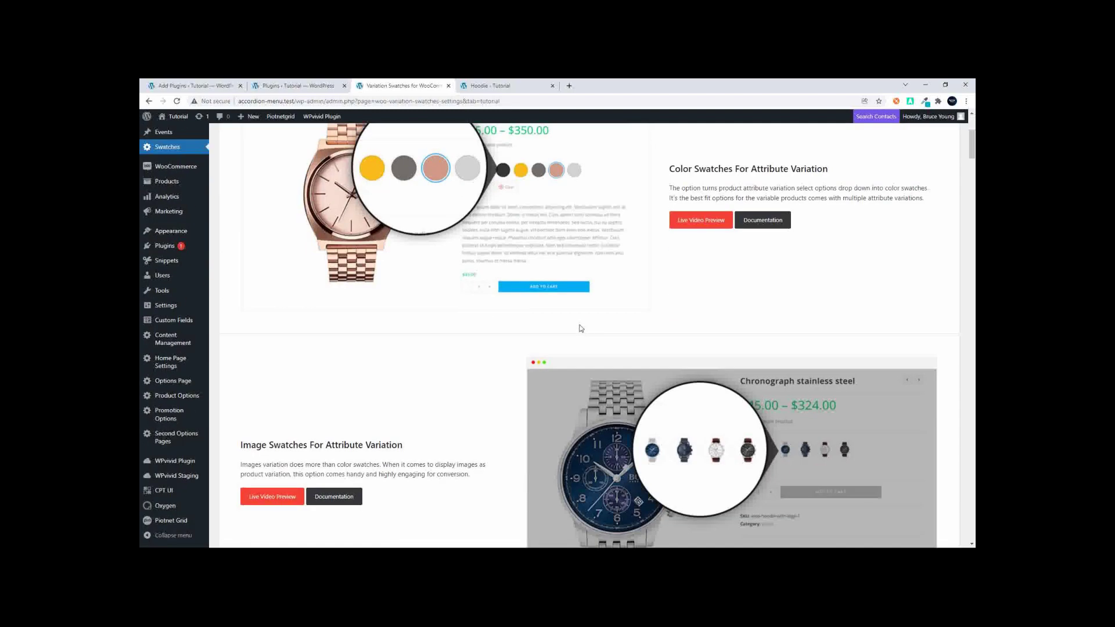
pyautogui.scroll(2, 582, 328)
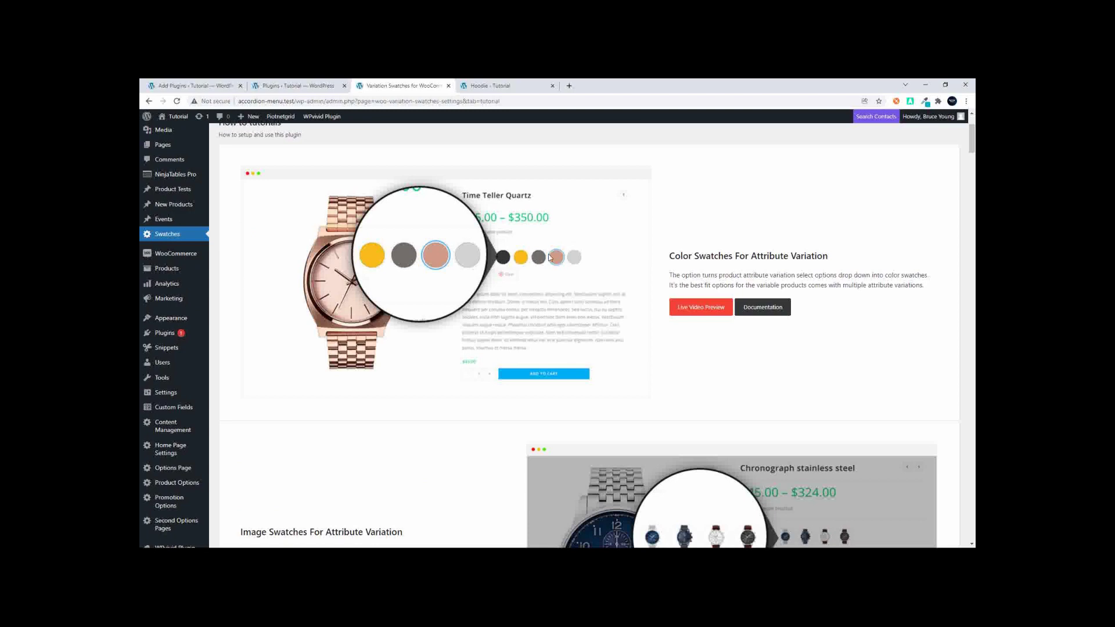
pyautogui.scroll(-5, 557, 260)
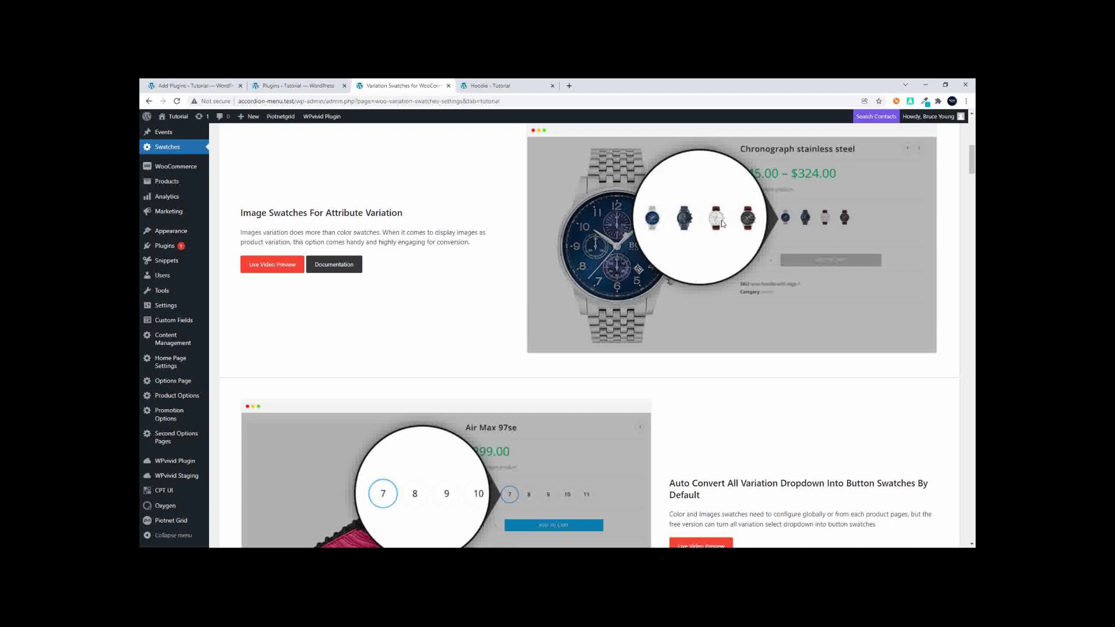
pyautogui.scroll(-4, 687, 230)
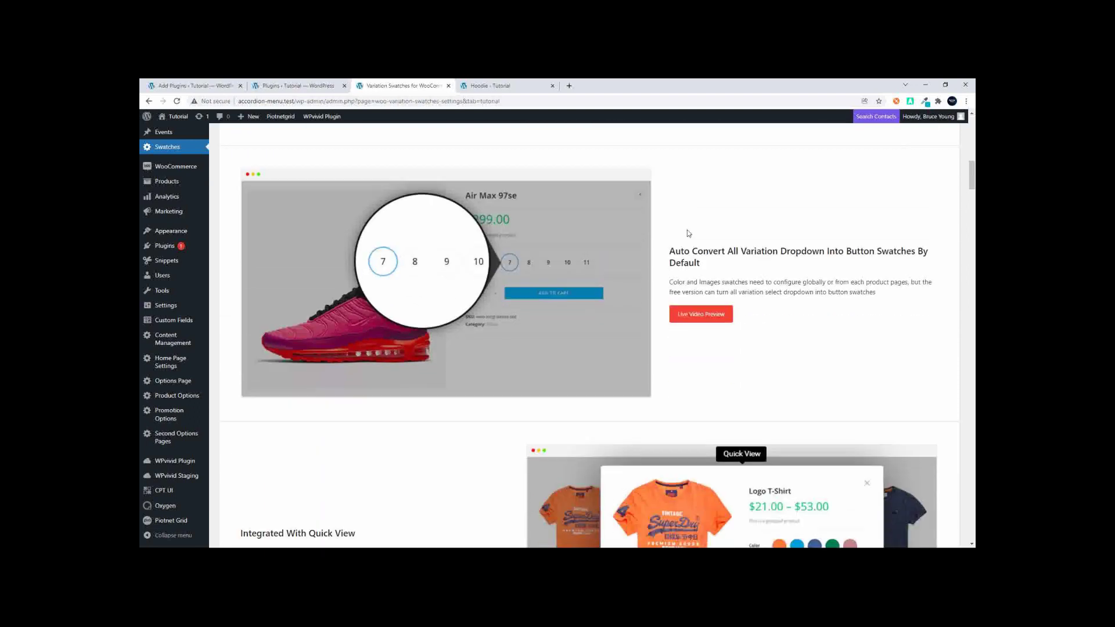
pyautogui.scroll(-4, 706, 251)
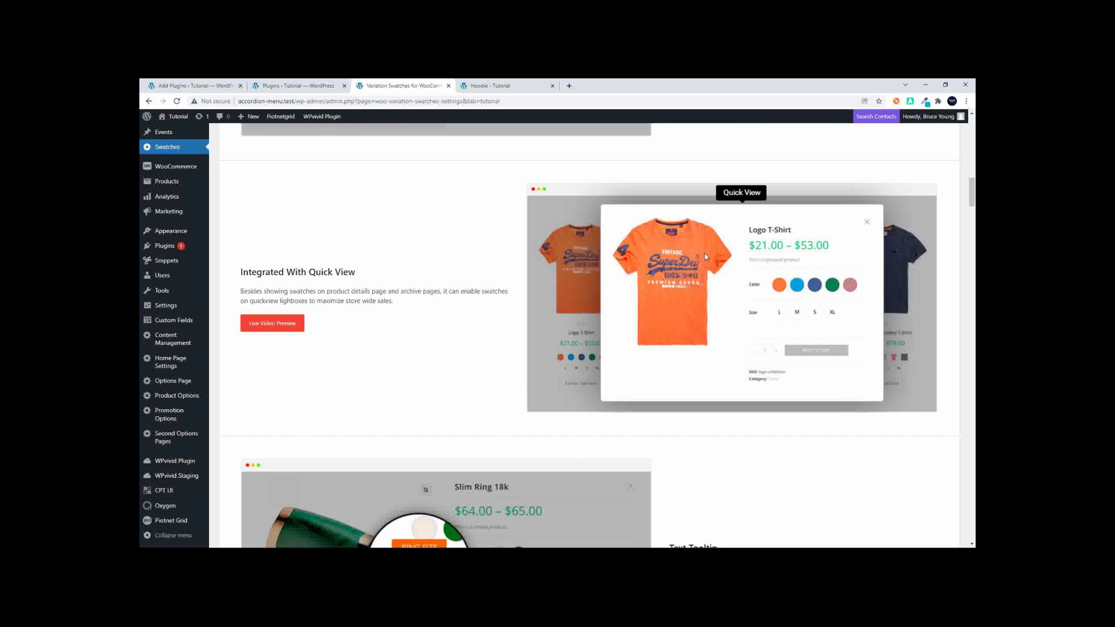
pyautogui.scroll(-1, 704, 253)
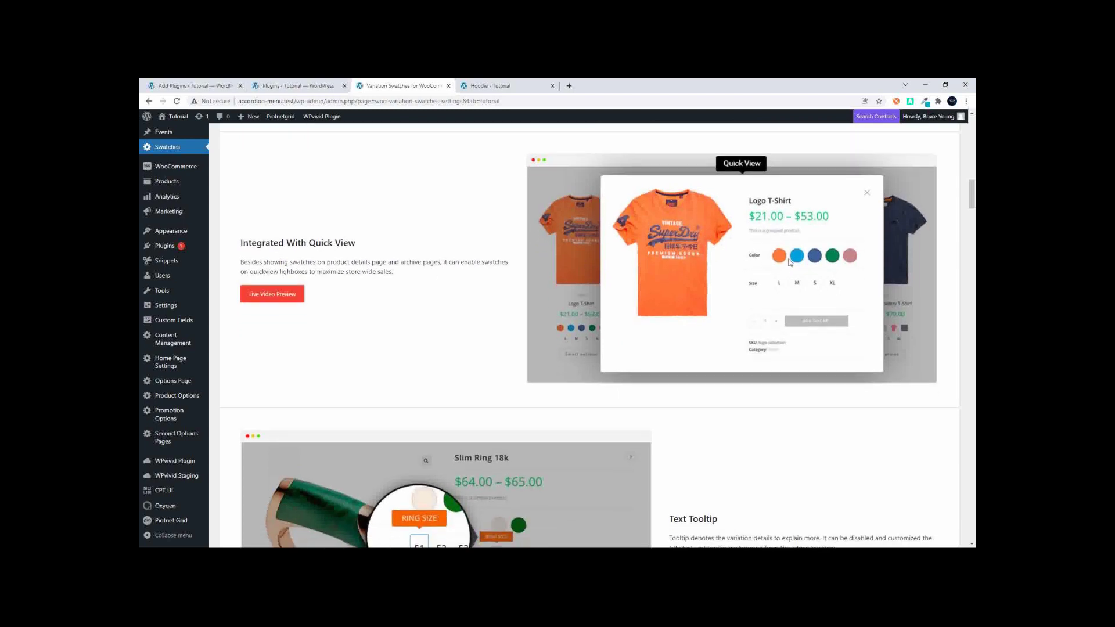
pyautogui.scroll(-14, 787, 265)
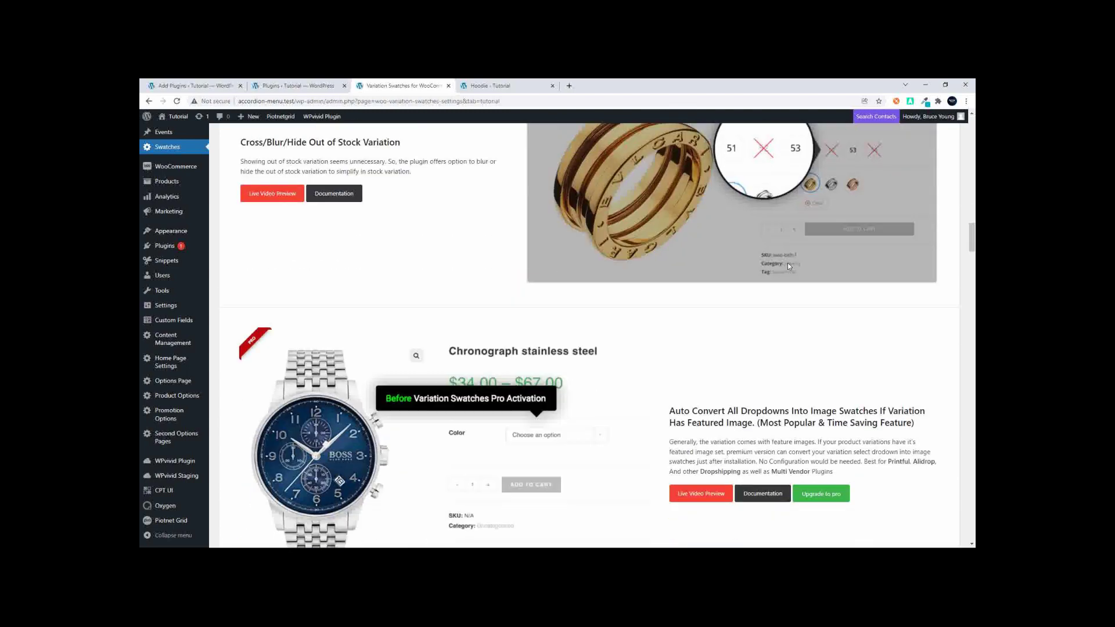
pyautogui.scroll(-8, 787, 265)
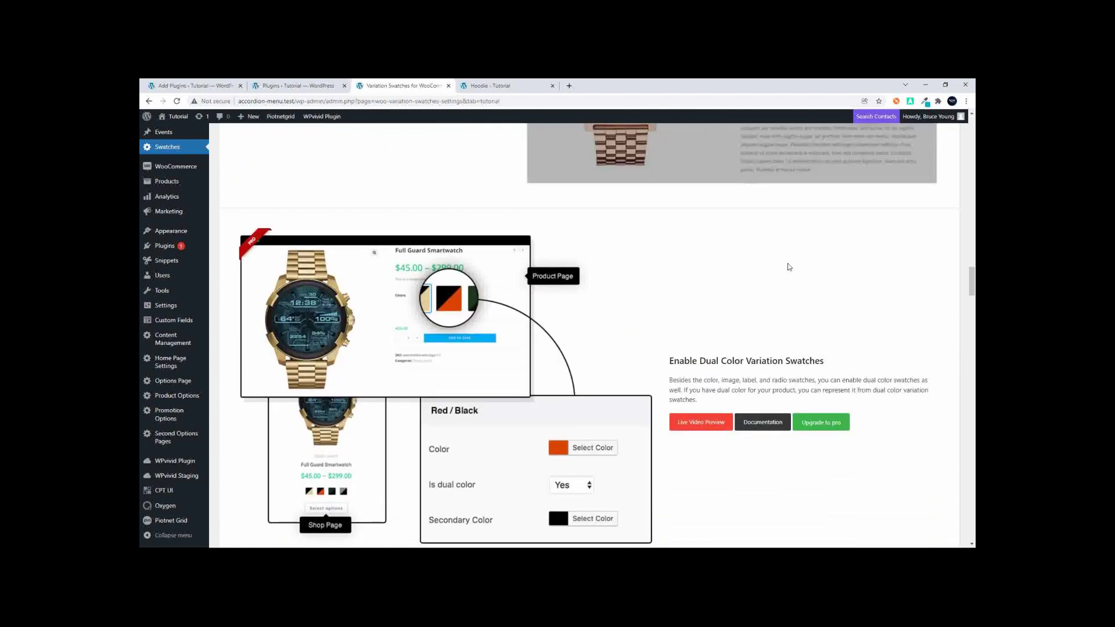
pyautogui.scroll(-6, 787, 267)
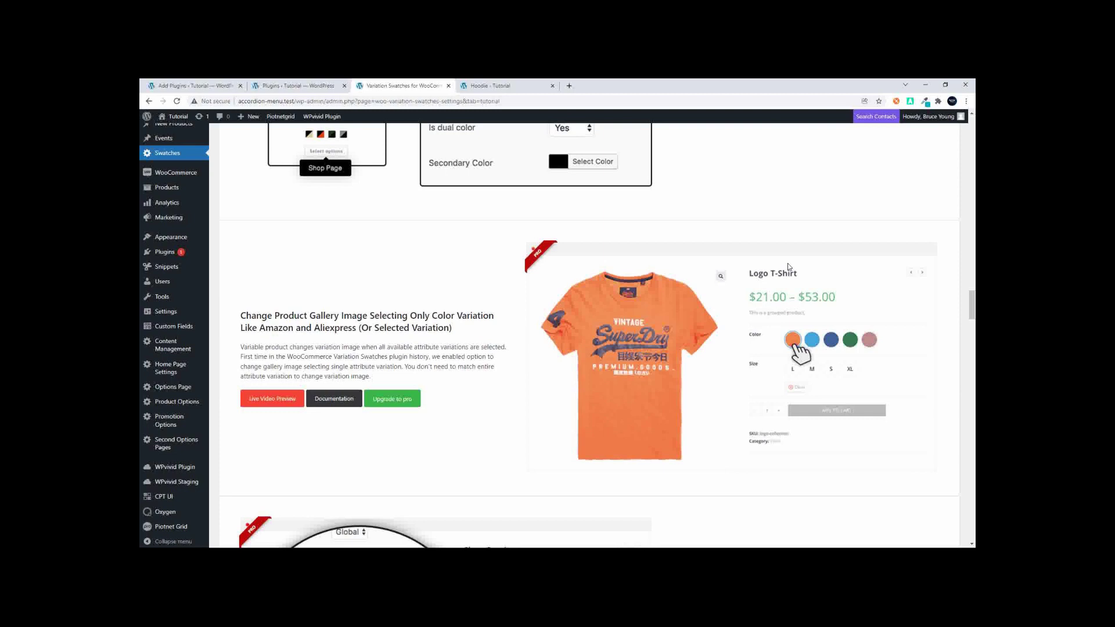
pyautogui.scroll(4, 787, 263)
pyautogui.scroll(1, 307, 301)
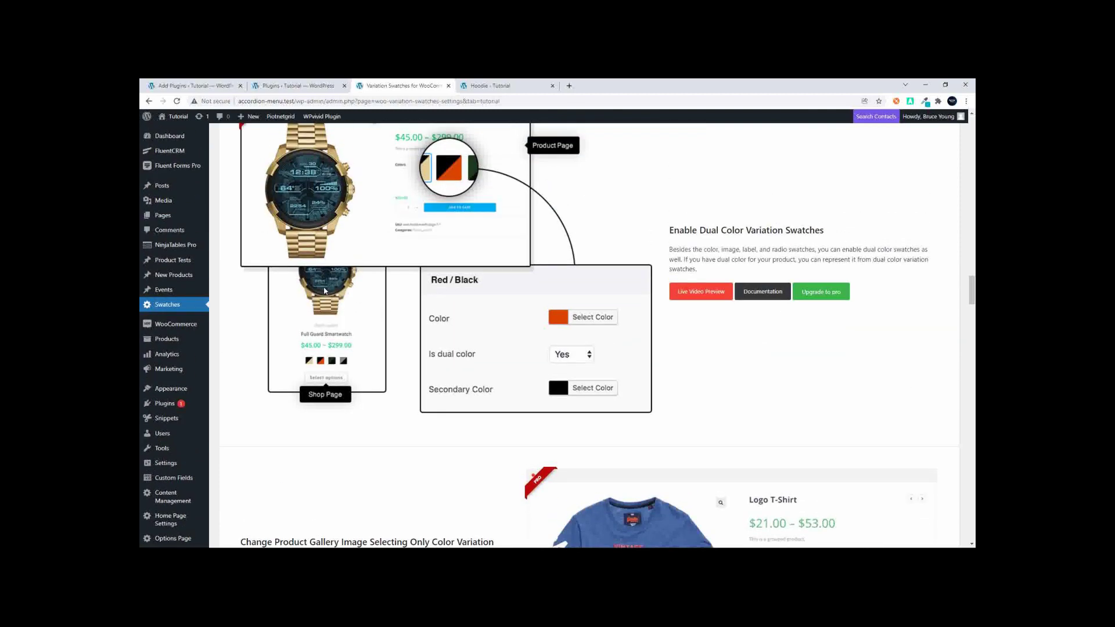
pyautogui.scroll(1, 326, 335)
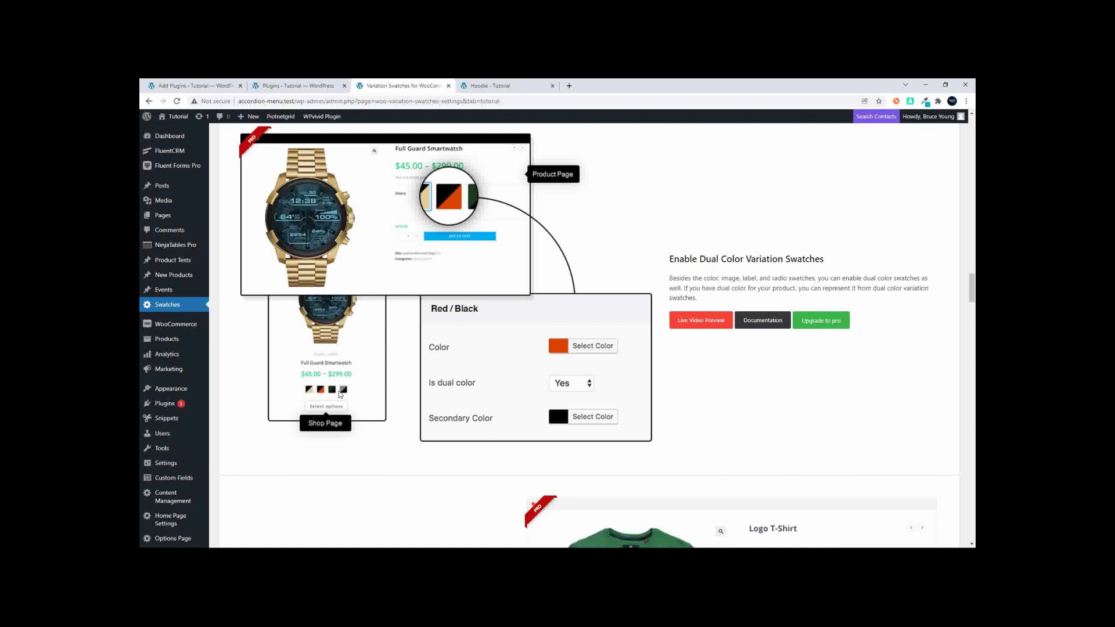
pyautogui.scroll(-4, 341, 394)
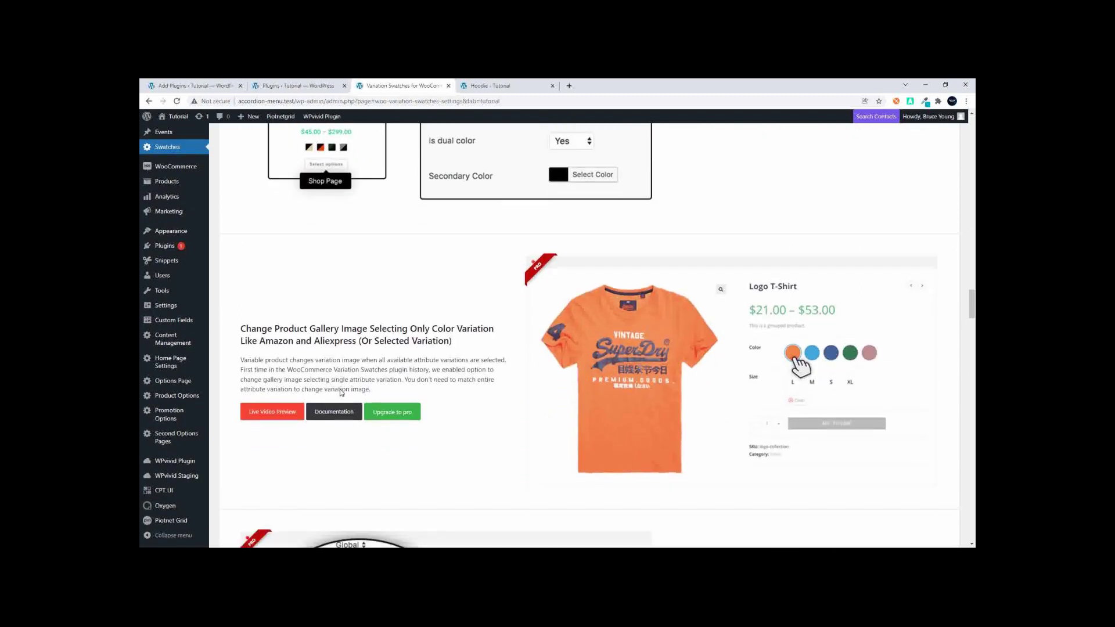
pyautogui.scroll(-20, 341, 393)
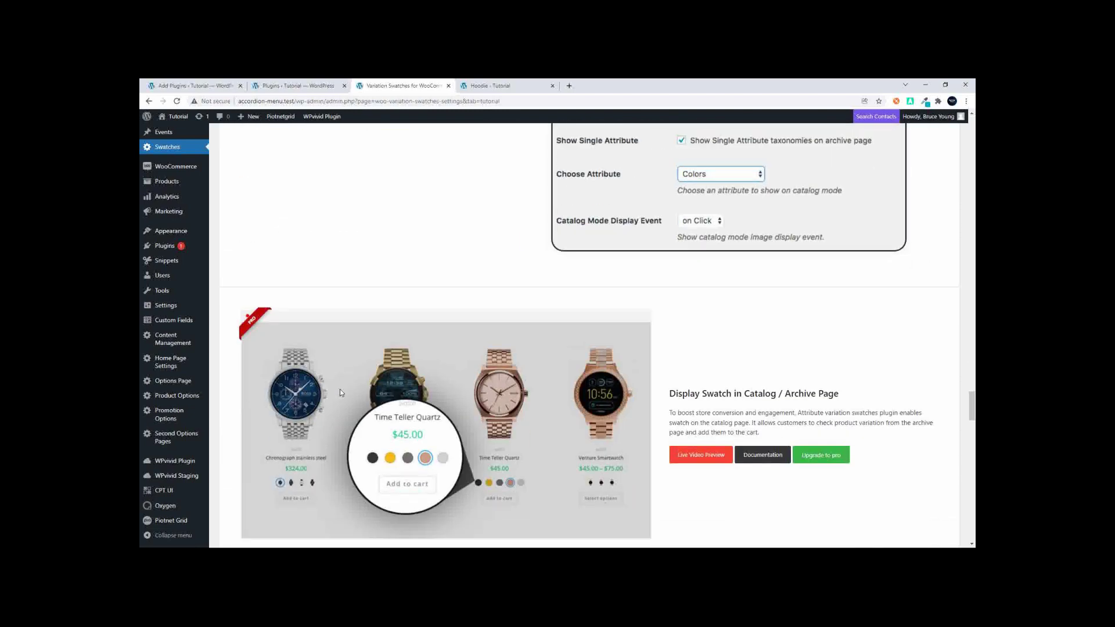
pyautogui.scroll(-1, 340, 392)
# Reload the Hoodie page and confirm Color is now a plain 'Choose an option' dropdown
pyautogui.click(293, 87)
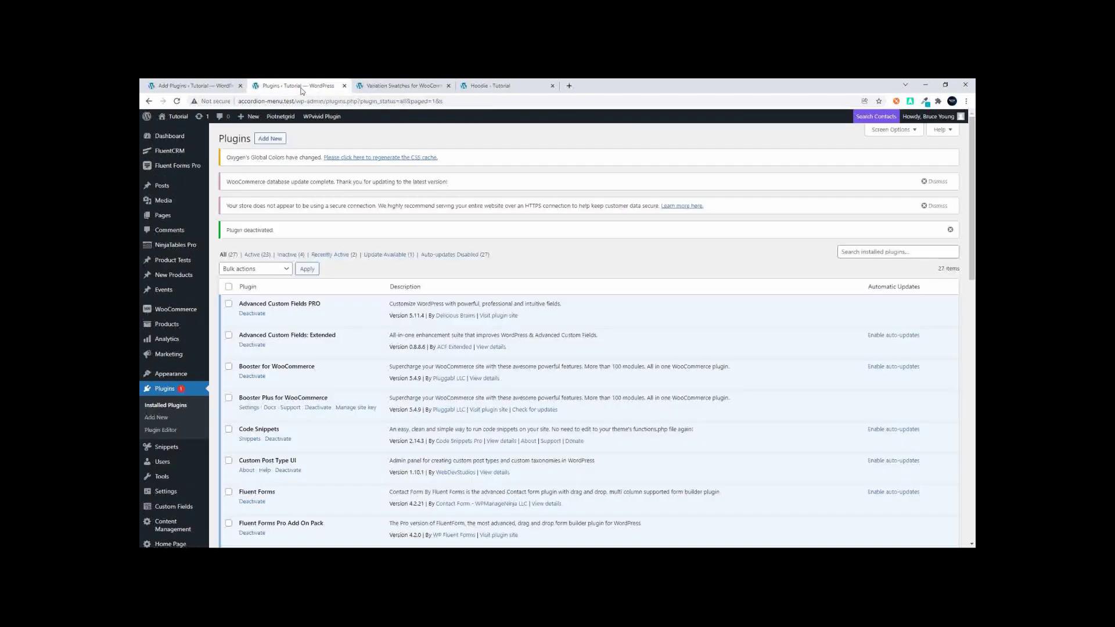
pyautogui.click(497, 86)
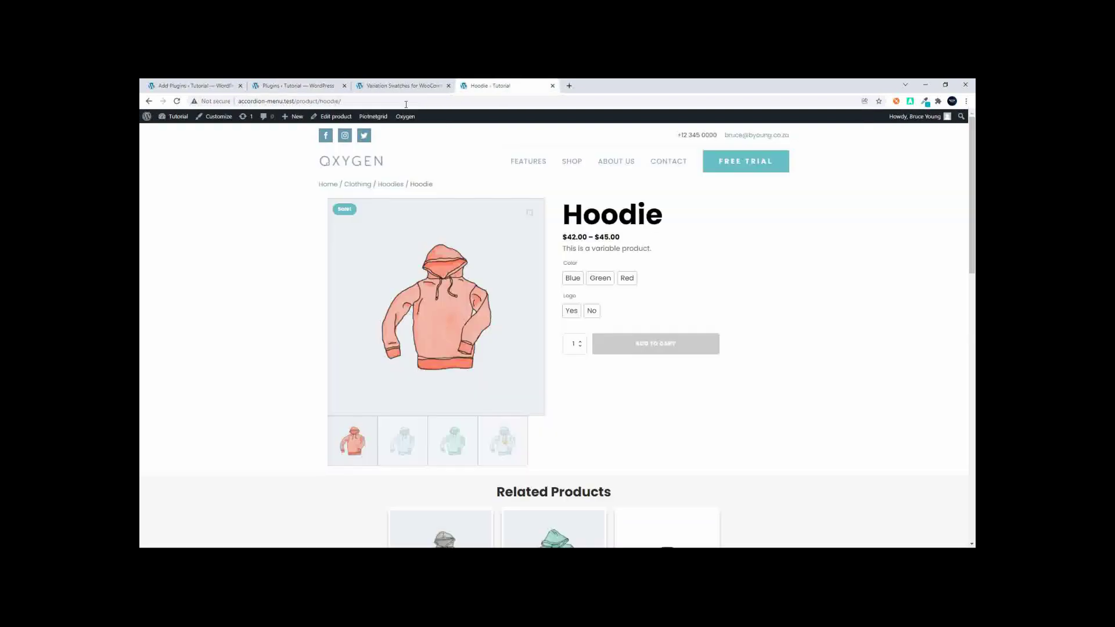
pyautogui.click(360, 101)
pyautogui.press('Return')
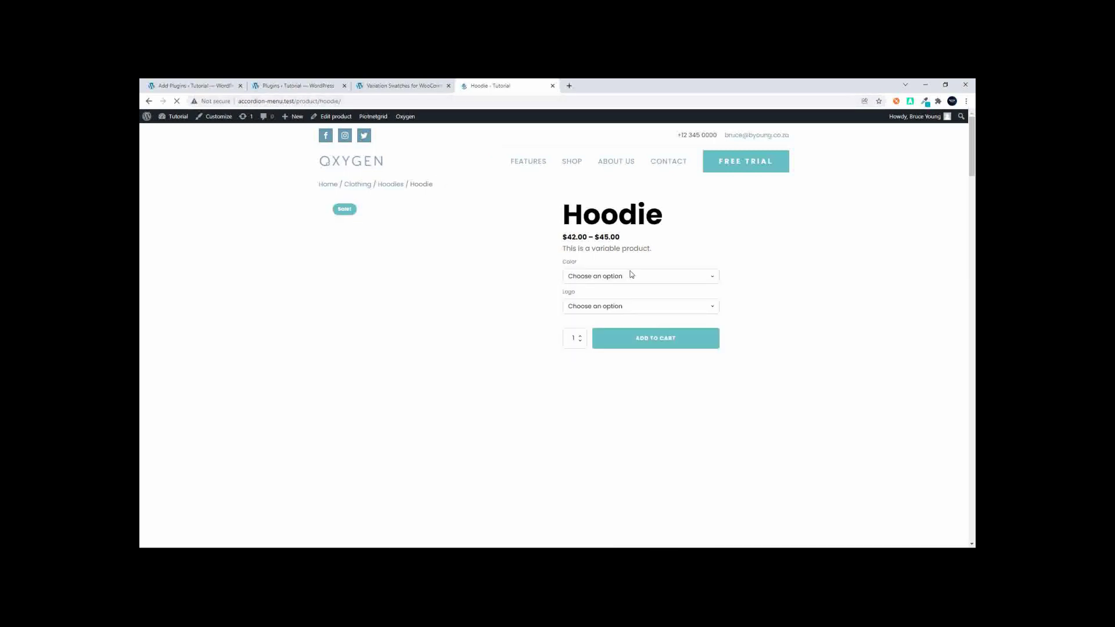
pyautogui.click(631, 275)
pyautogui.click(629, 283)
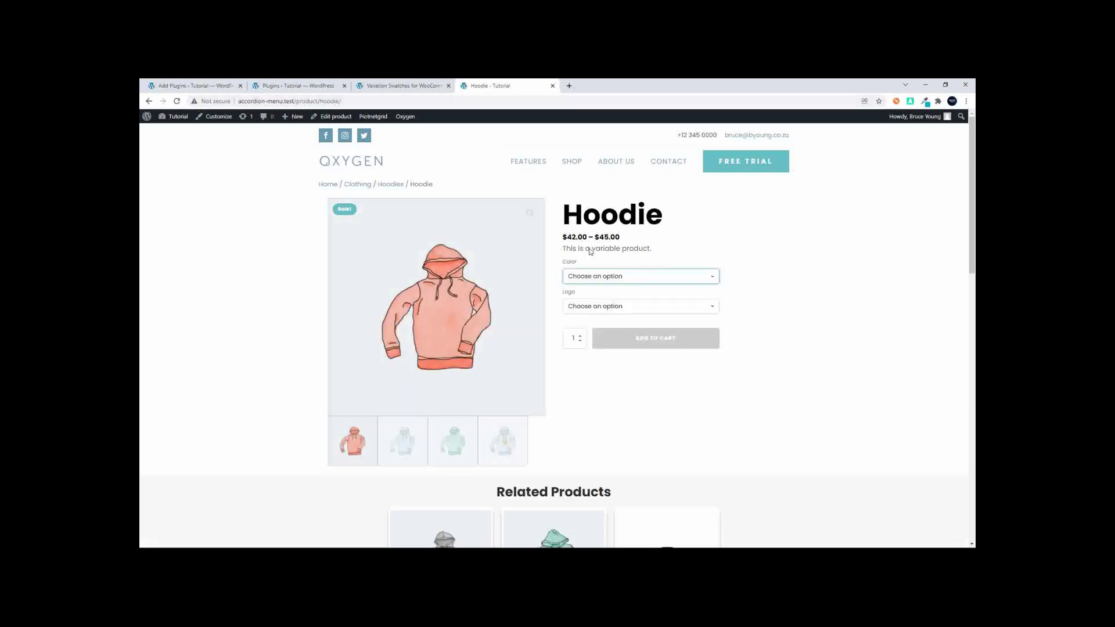
pyautogui.click(301, 84)
# Activate Variation Swatches for WooCommerce and reload the Hoodie page to show Color and Logo buttons
pyautogui.scroll(-10, 384, 313)
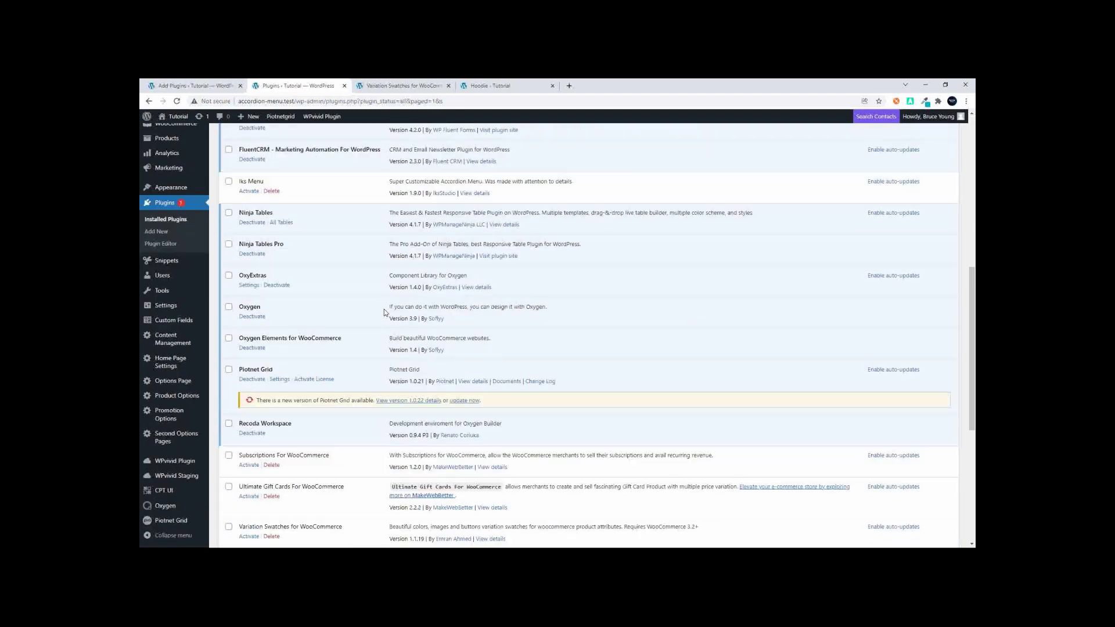
pyautogui.click(248, 332)
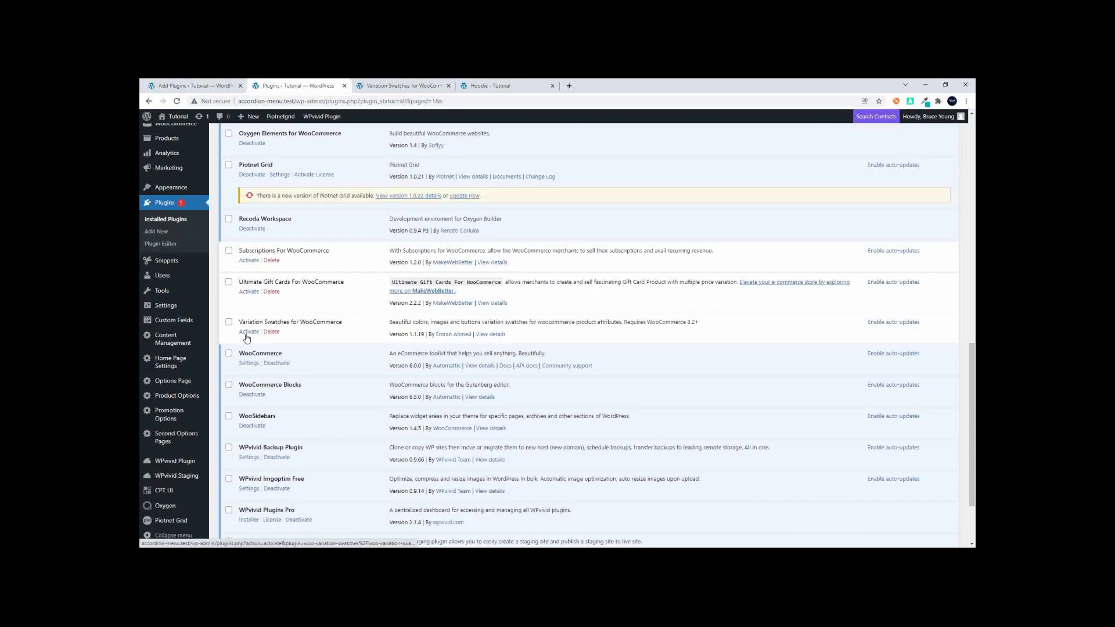
pyautogui.click(499, 87)
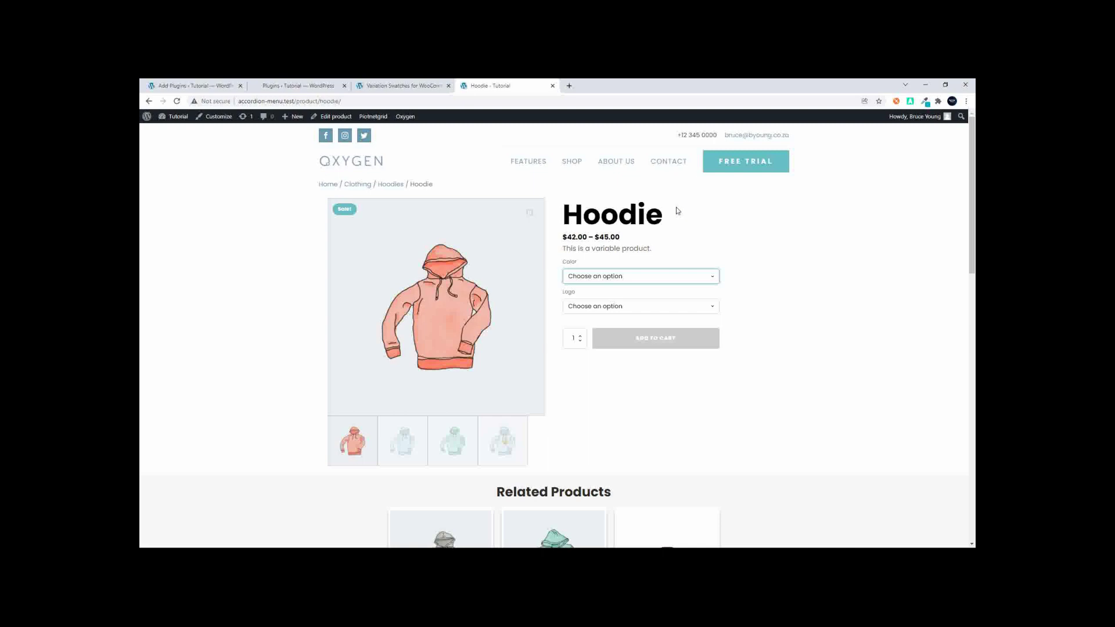
pyautogui.click(373, 101)
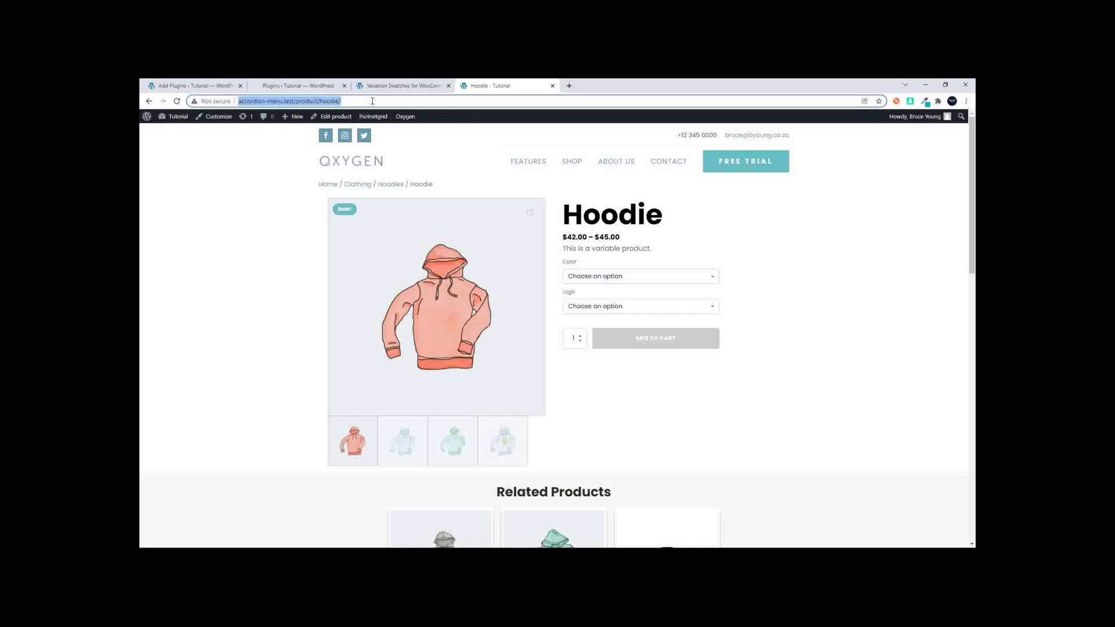
pyautogui.press('Return')
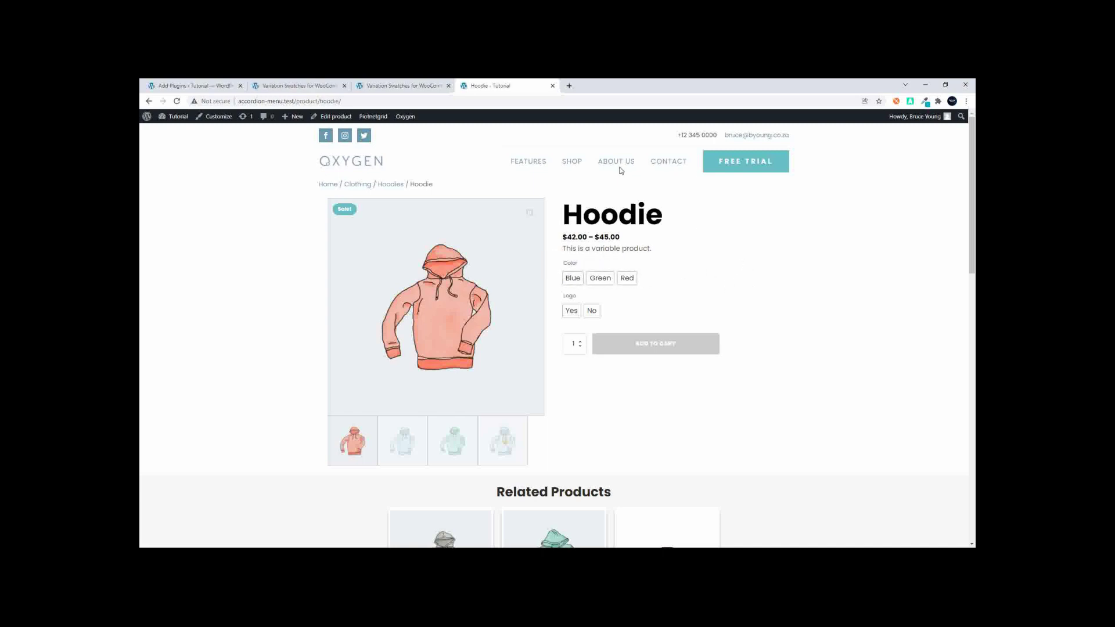
# Return to the Variation Swatches settings and scroll up to the top of its tutorials
pyautogui.click(399, 85)
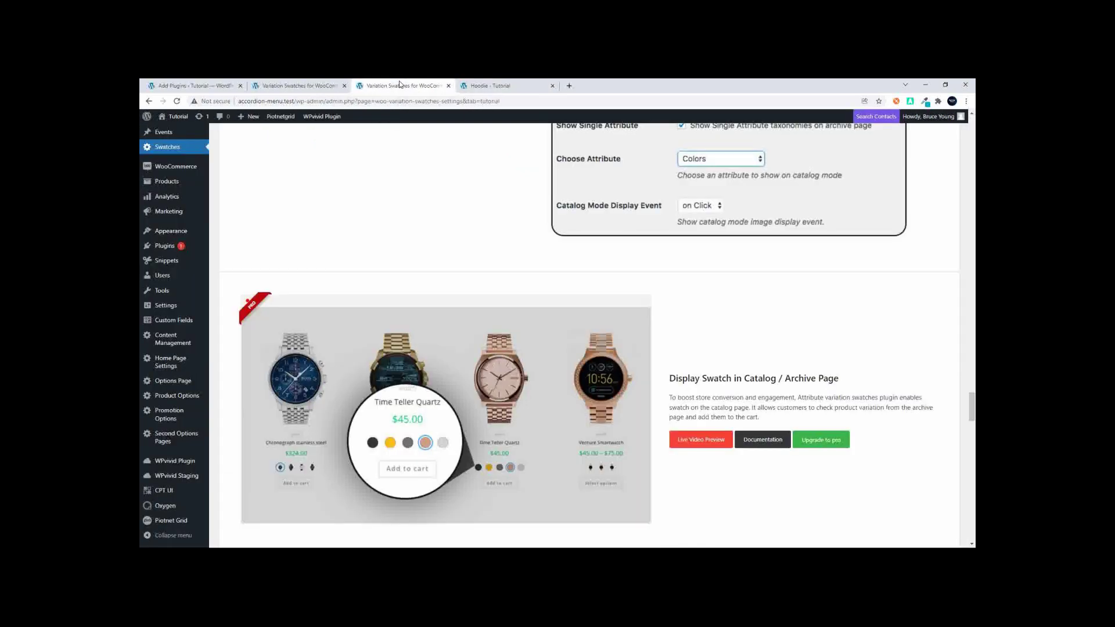
pyautogui.scroll(10, 558, 263)
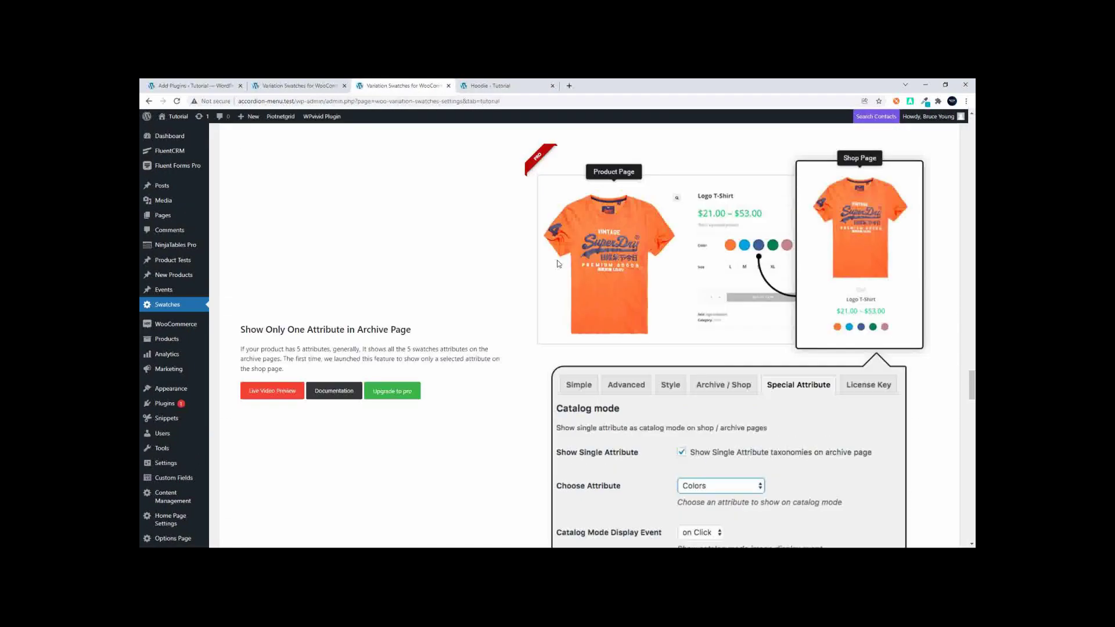
pyautogui.scroll(10, 558, 264)
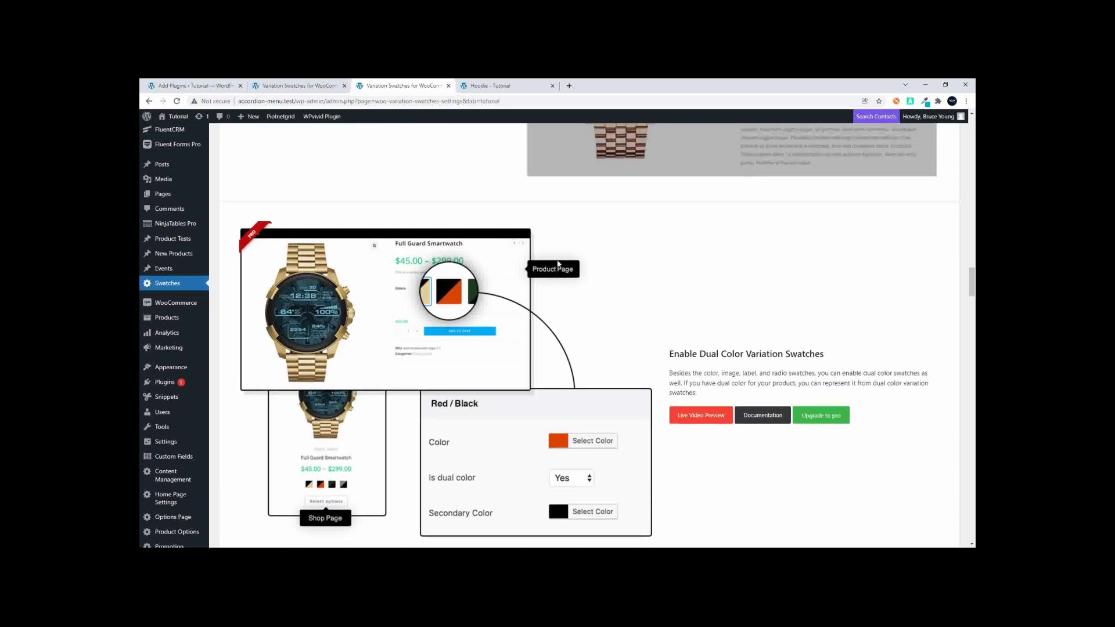
pyautogui.scroll(10, 557, 263)
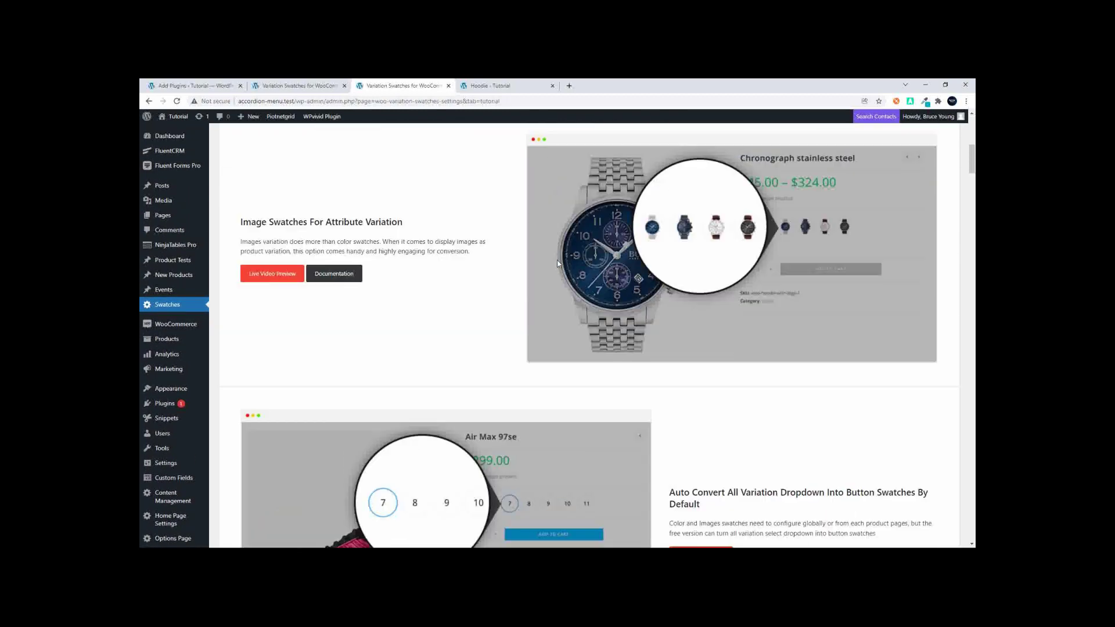
pyautogui.scroll(6, 557, 263)
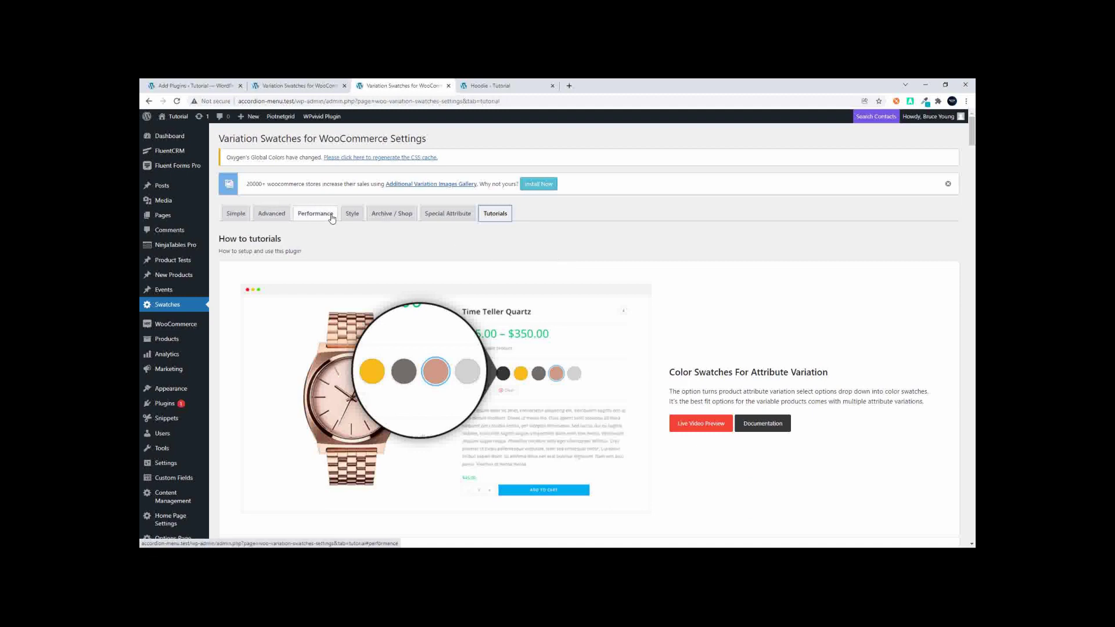
# Review the Style swatch options, then the Archive / Shop settings with swatches enabled on shop pages
pyautogui.click(353, 219)
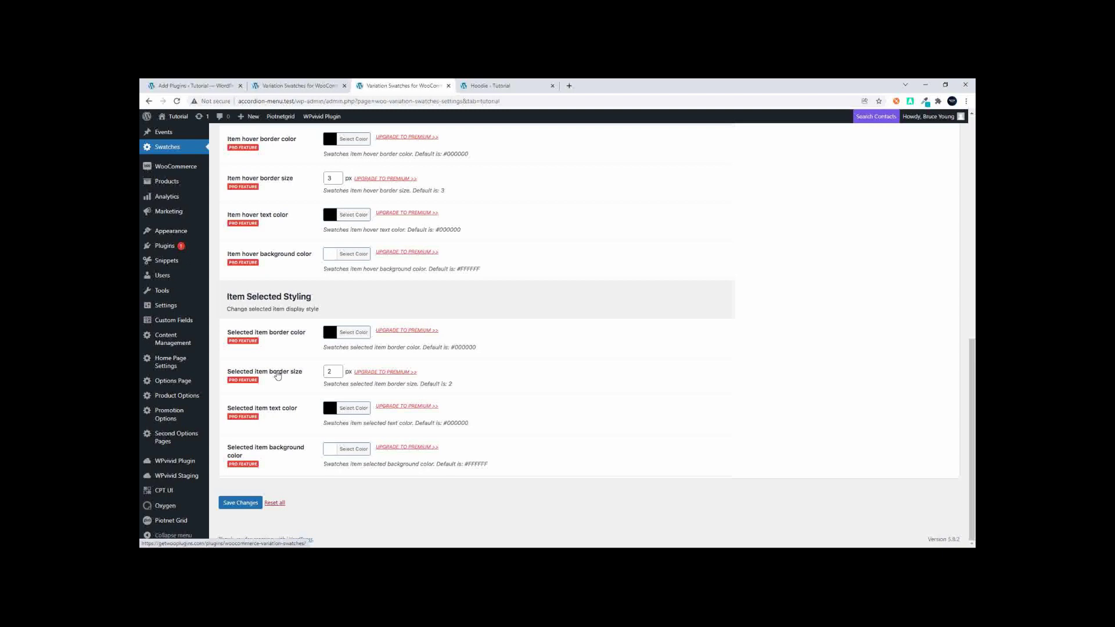
pyautogui.scroll(10, 278, 374)
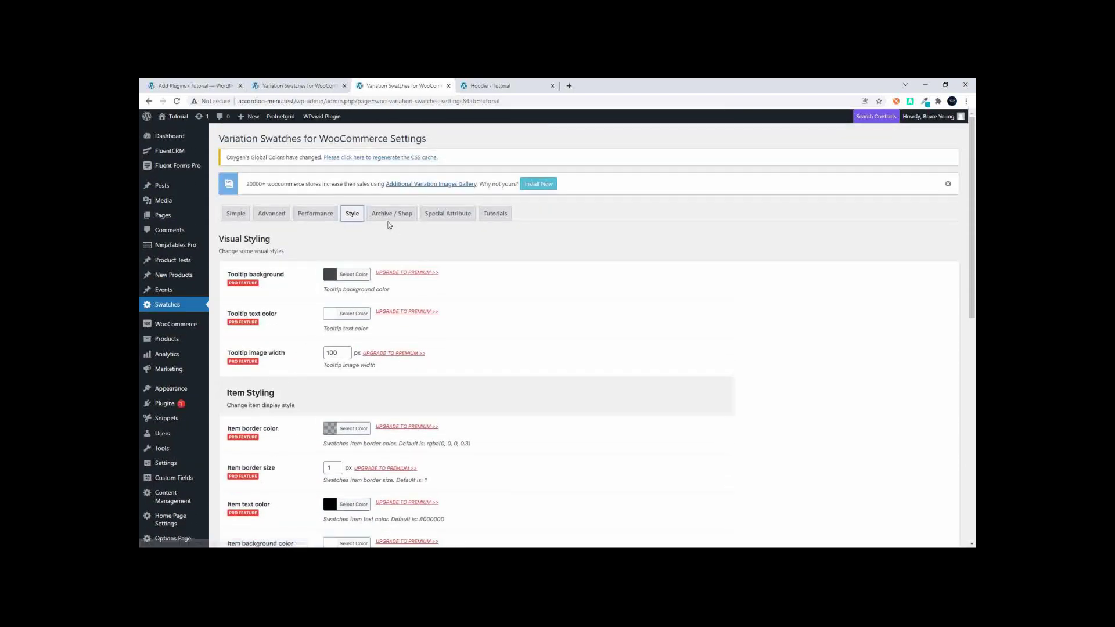
pyautogui.click(392, 218)
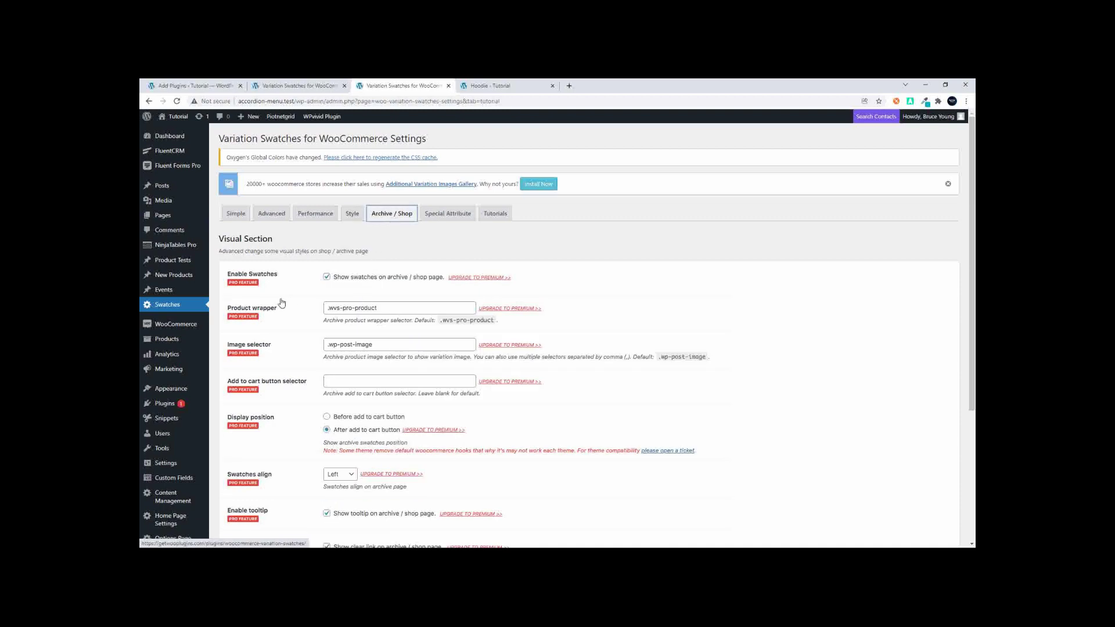
pyautogui.scroll(-3, 273, 311)
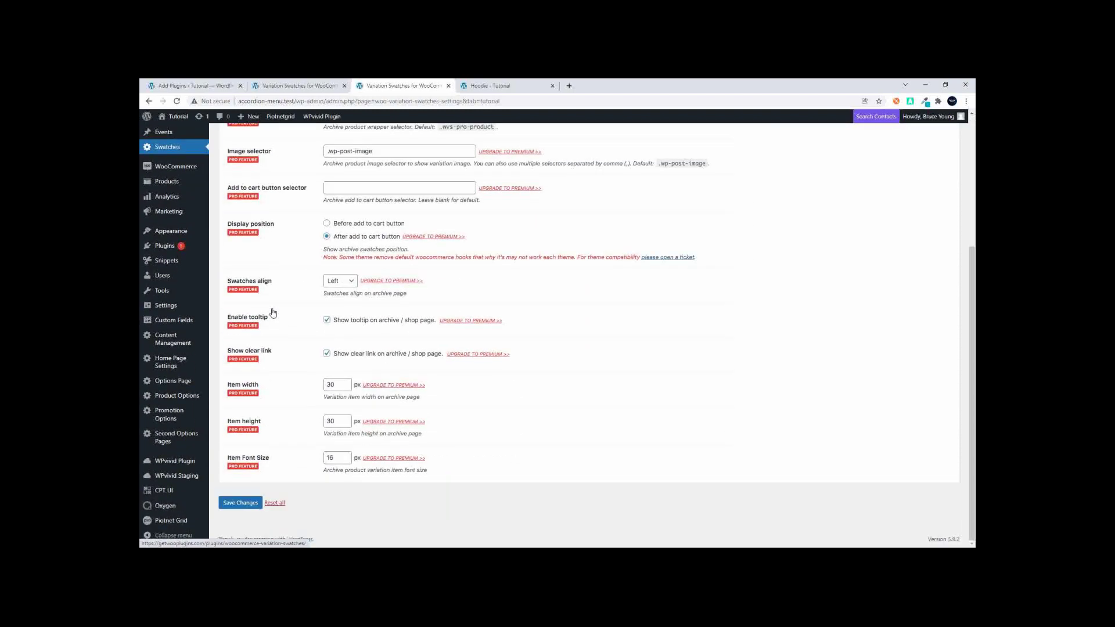
pyautogui.scroll(3, 273, 314)
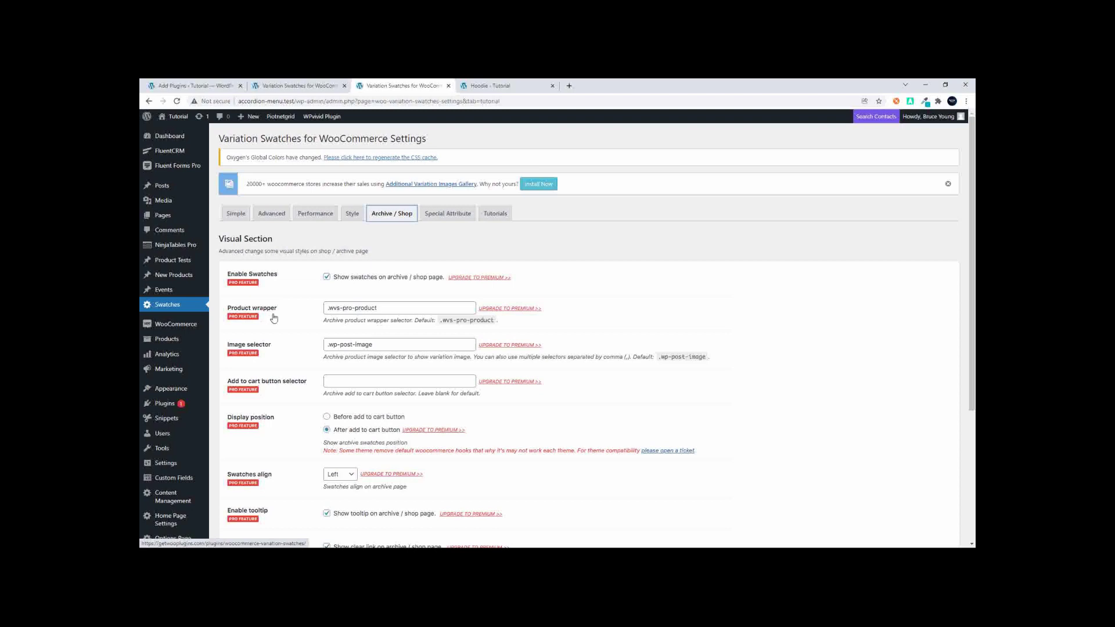
# Open the store's Shop page from the Hoodie page and browse the product list
pyautogui.click(497, 87)
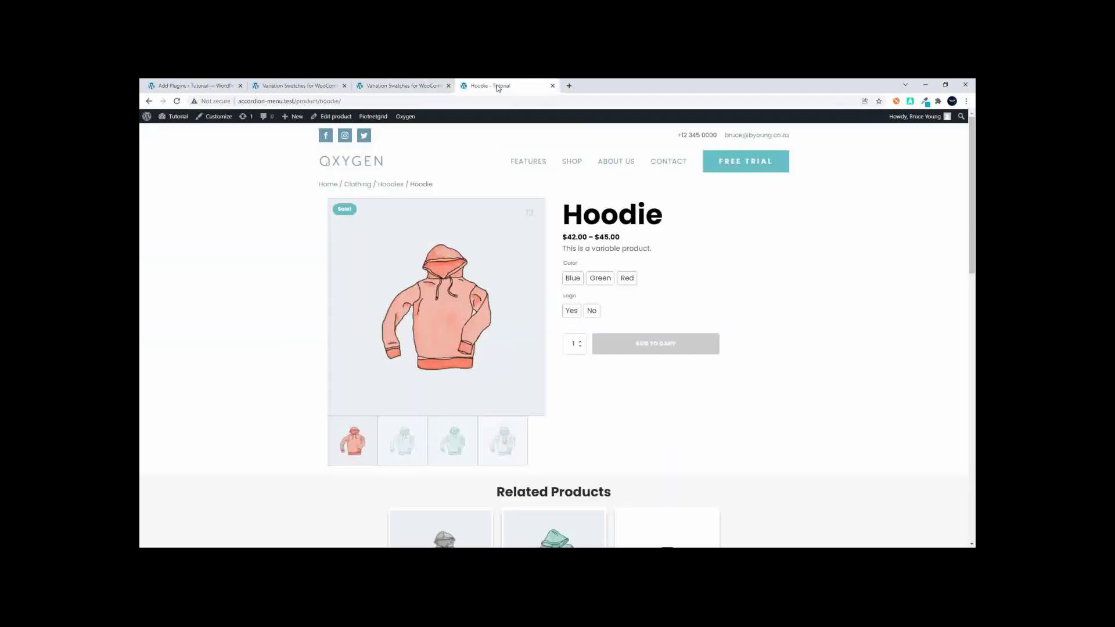
pyautogui.click(575, 165)
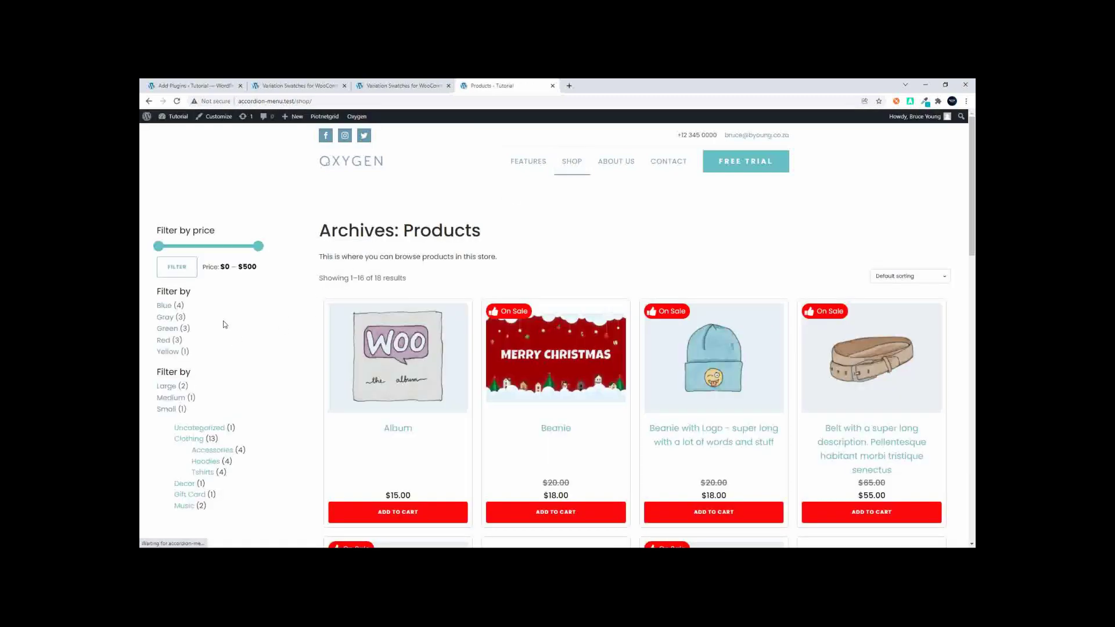
pyautogui.scroll(-3, 217, 339)
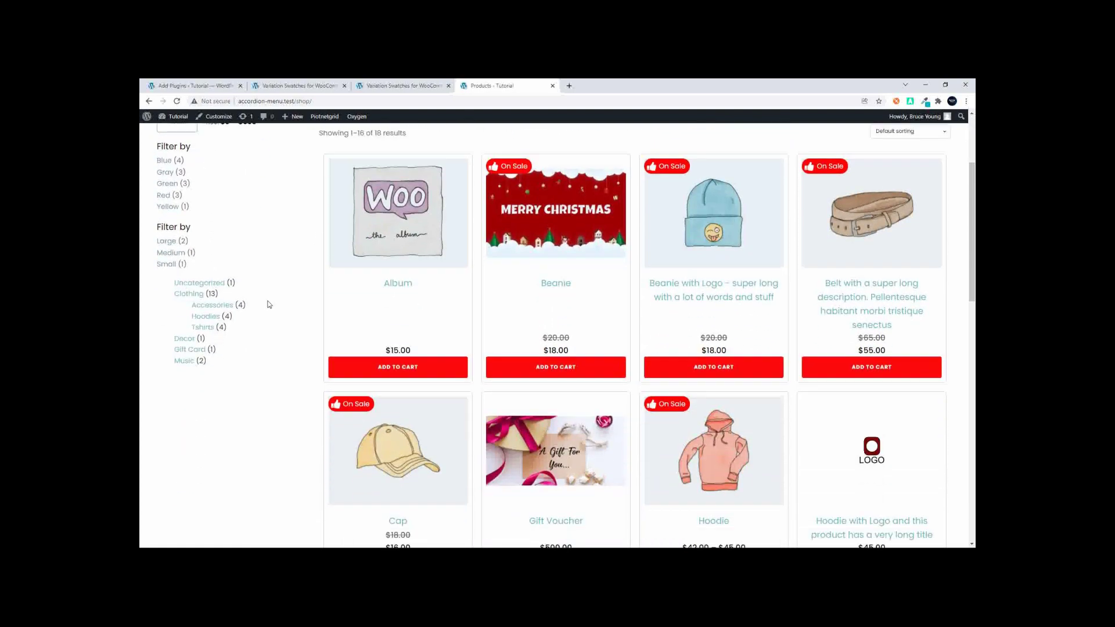
pyautogui.scroll(3, 267, 304)
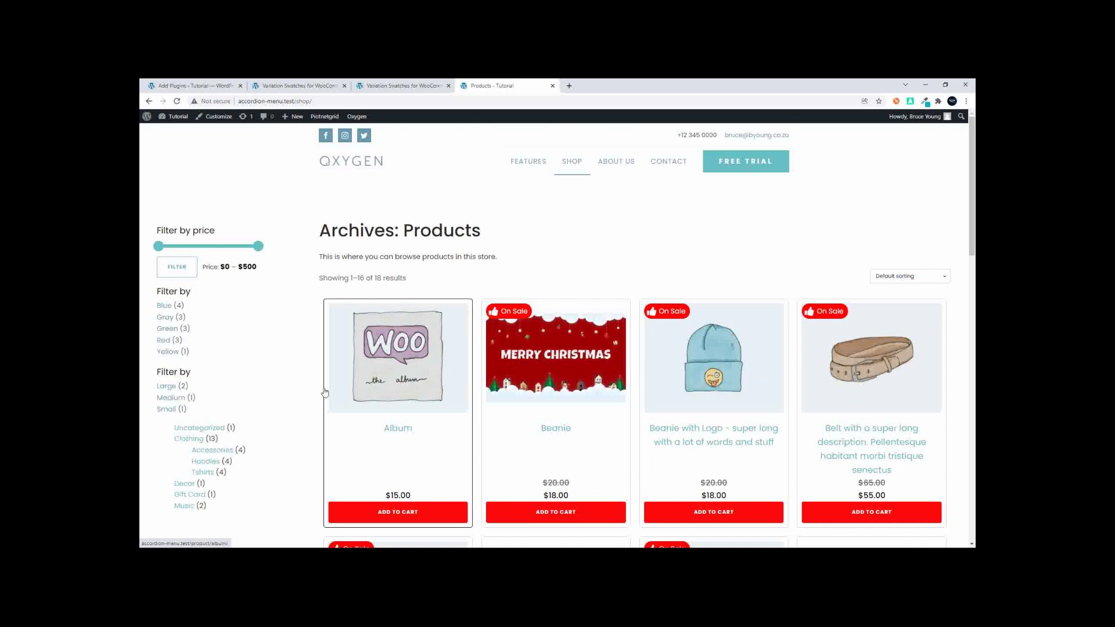
pyautogui.scroll(-6, 260, 386)
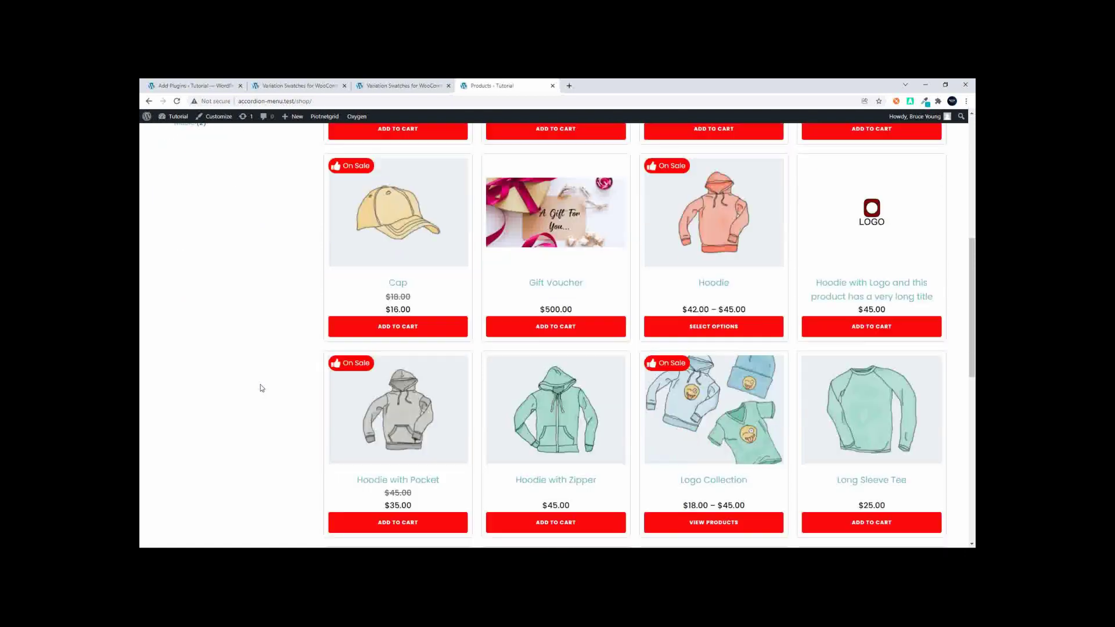
pyautogui.scroll(-7, 261, 388)
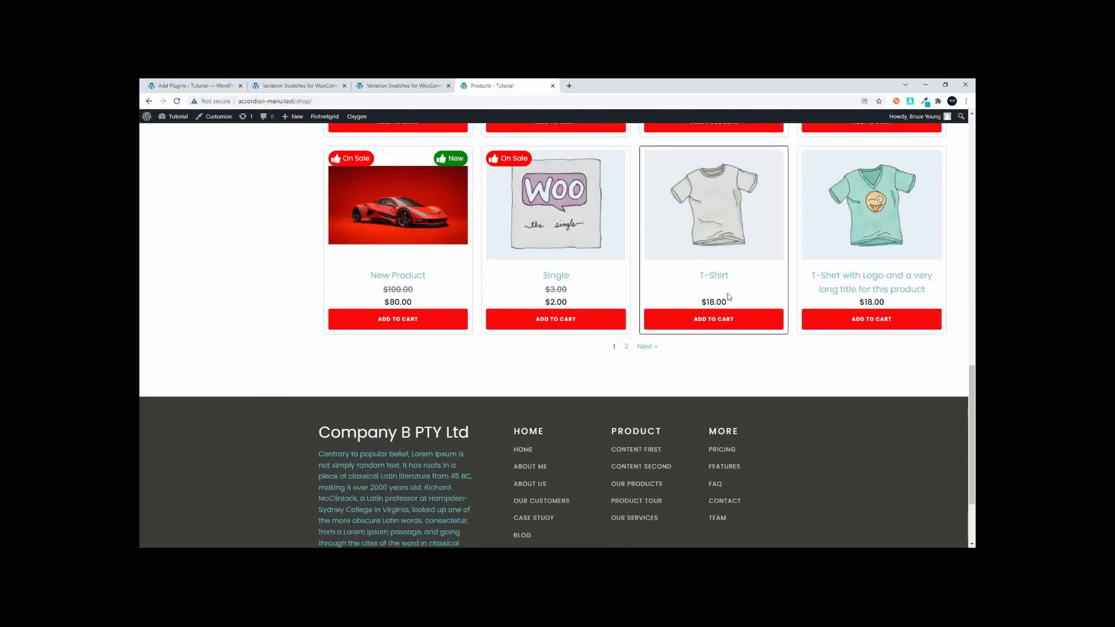
pyautogui.scroll(10, 730, 298)
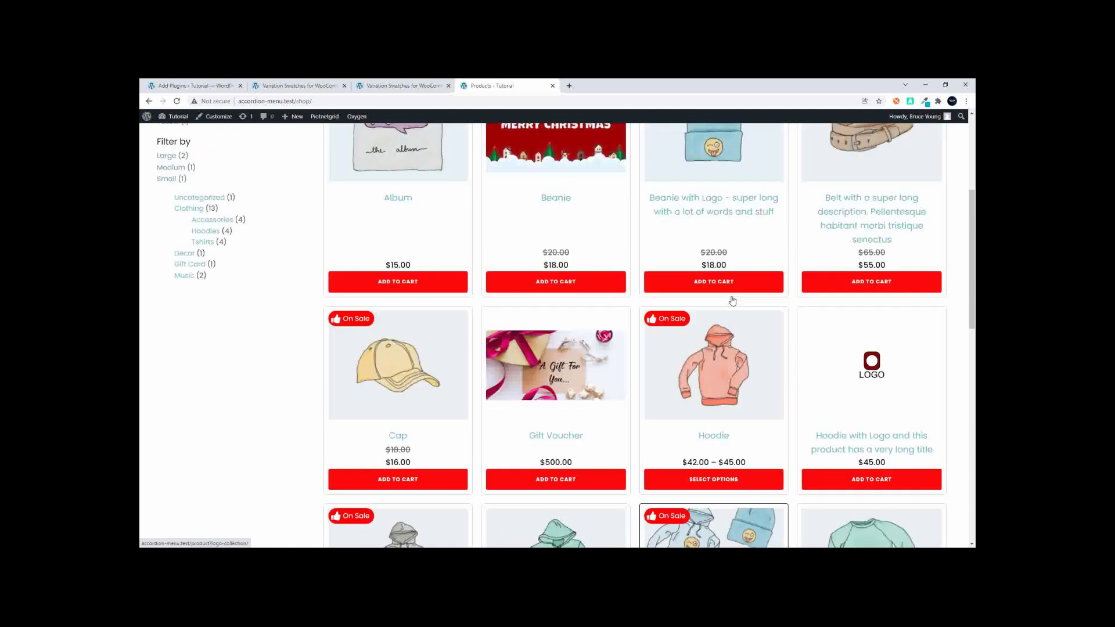
pyautogui.scroll(4, 731, 298)
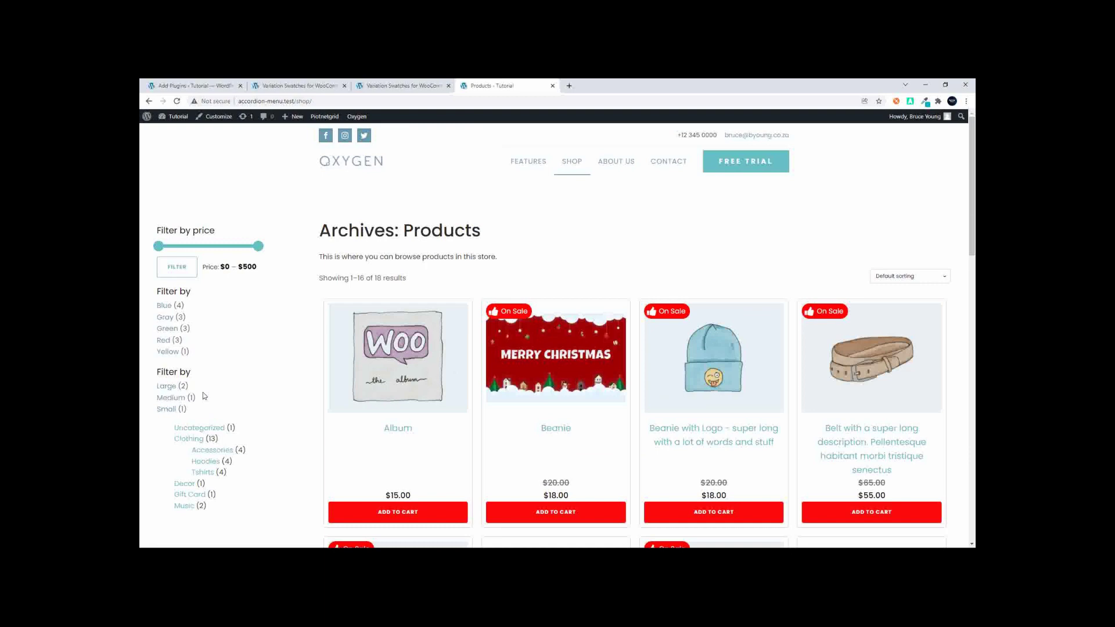
# Filter the shop to Large size and open the V-Neck T-Shirt product page
pyautogui.click(168, 388)
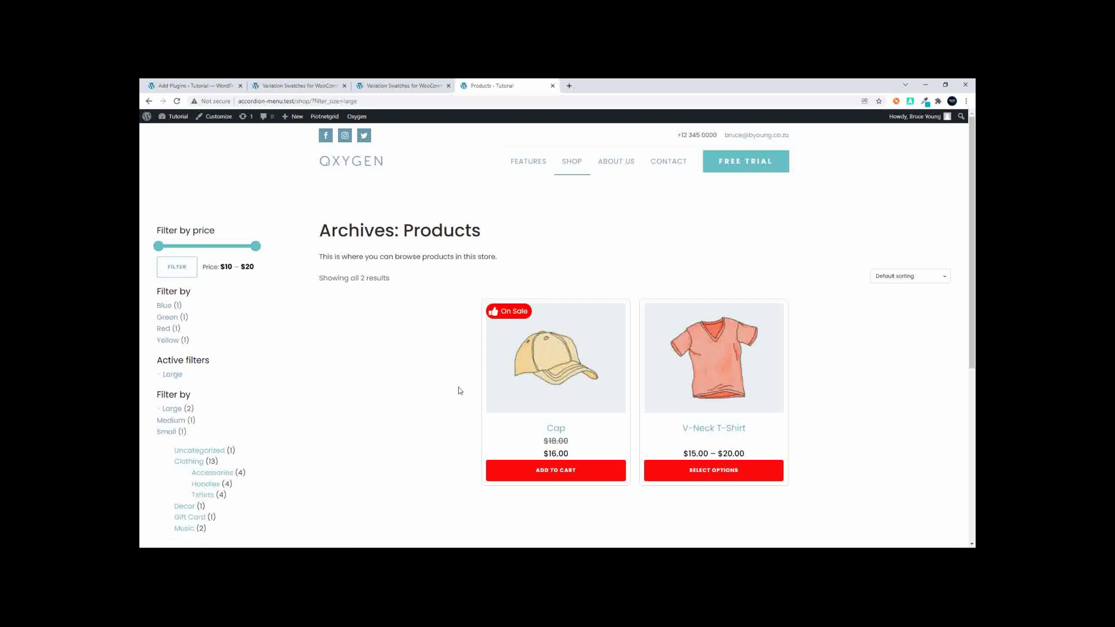
pyautogui.scroll(-3, 617, 367)
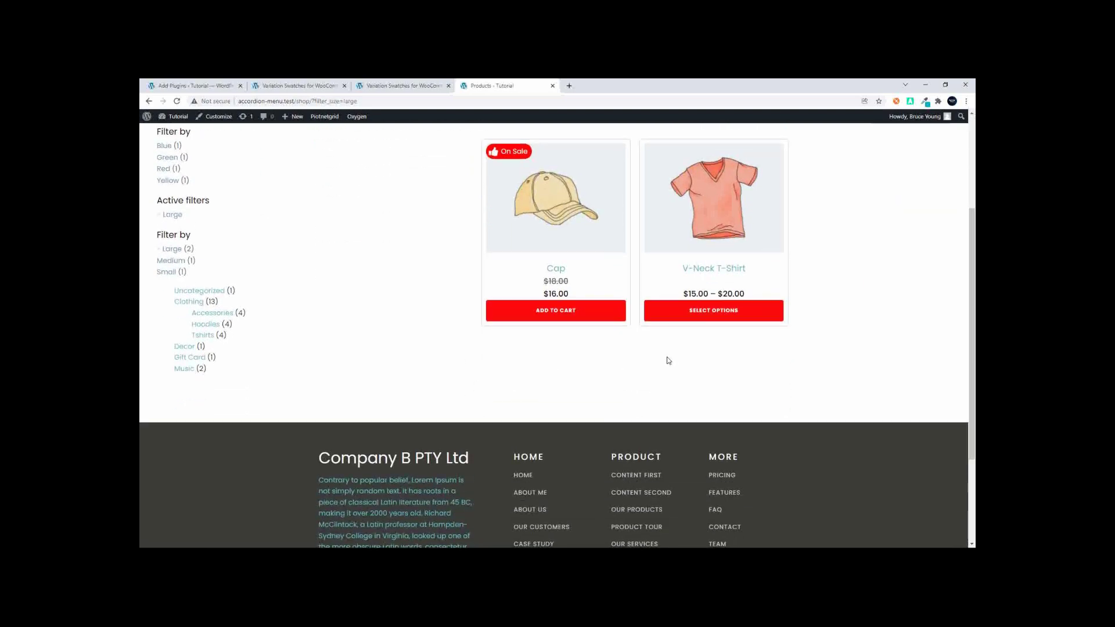
pyautogui.scroll(-1, 669, 359)
pyautogui.click(726, 193)
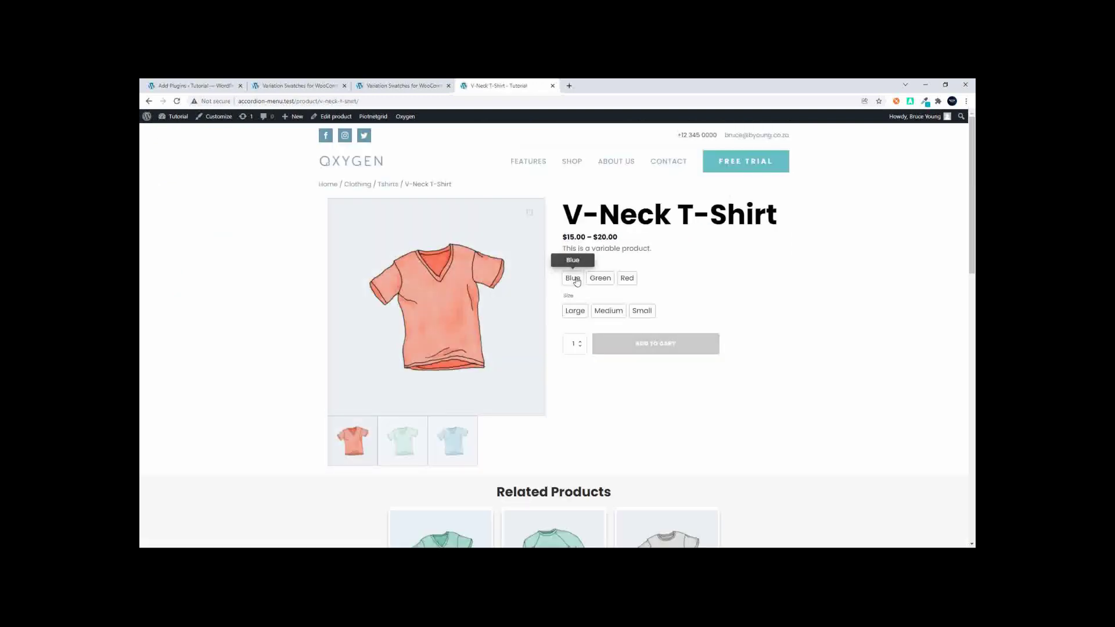
# Try the shirt's Green and Blue colour and Large size swatches, then clear them
pyautogui.click(600, 278)
pyautogui.click(572, 278)
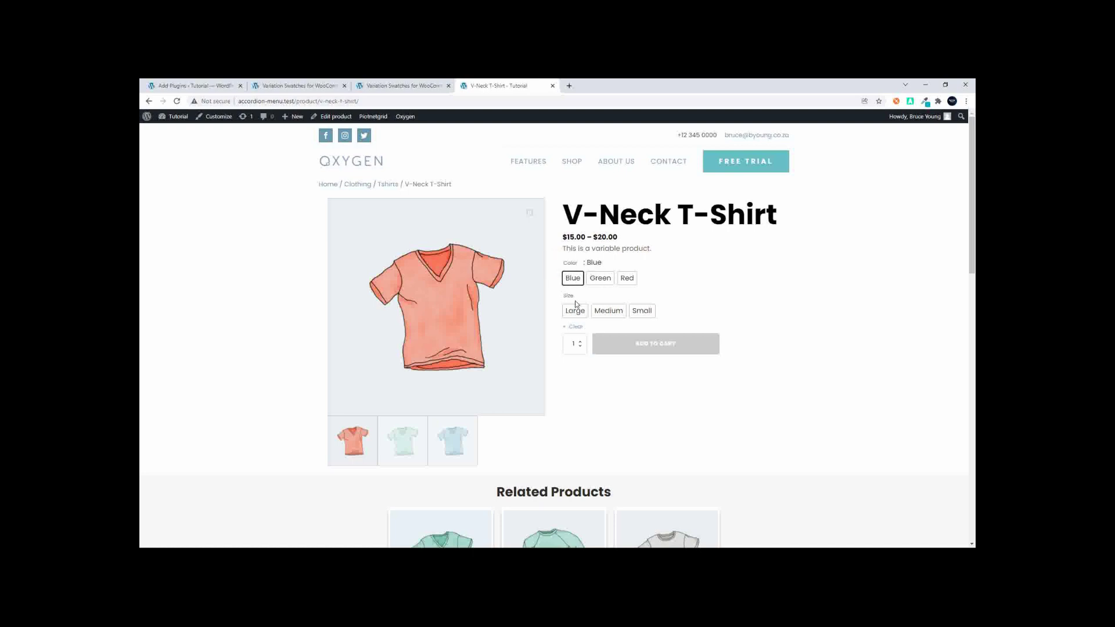
pyautogui.click(575, 310)
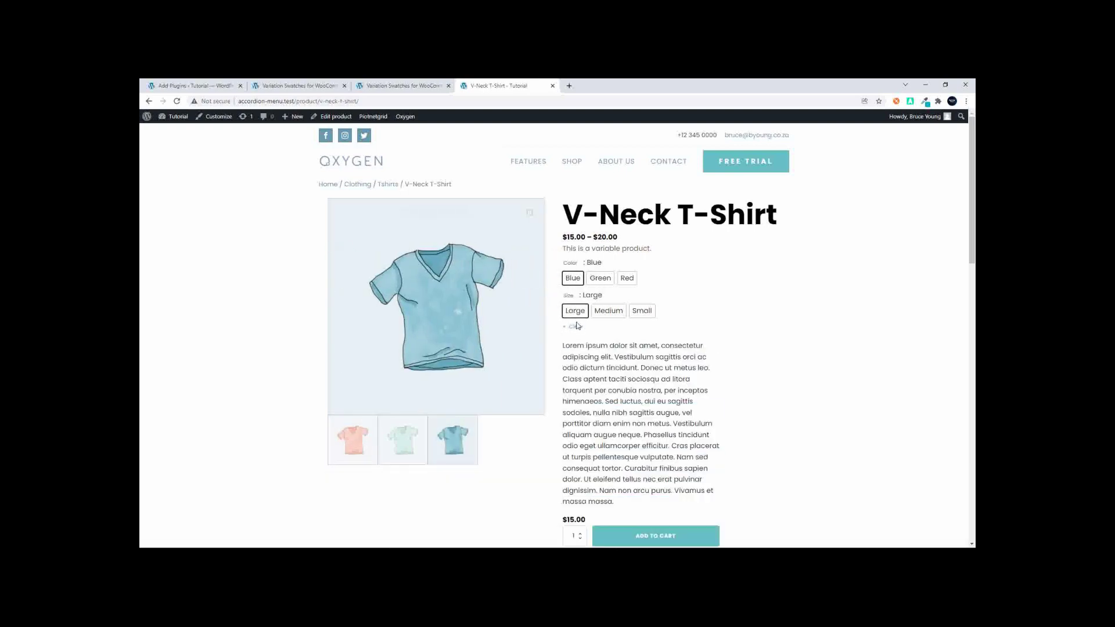
pyautogui.click(577, 326)
# Open the browser developer tools and preview the product page in mobile device mode
pyautogui.rightClick(828, 255)
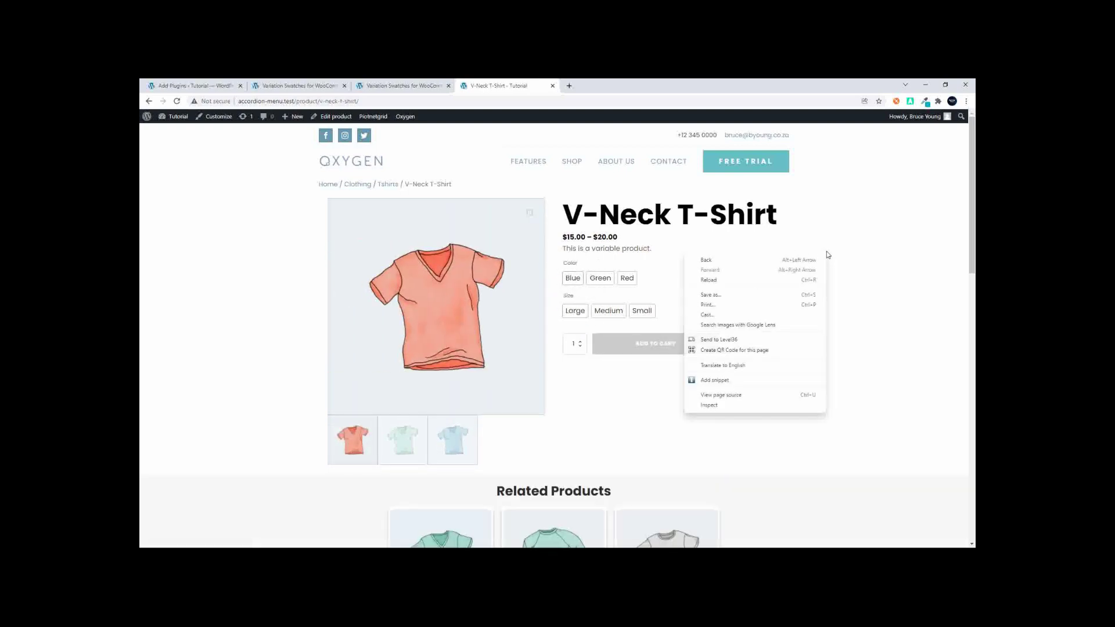
pyautogui.click(775, 406)
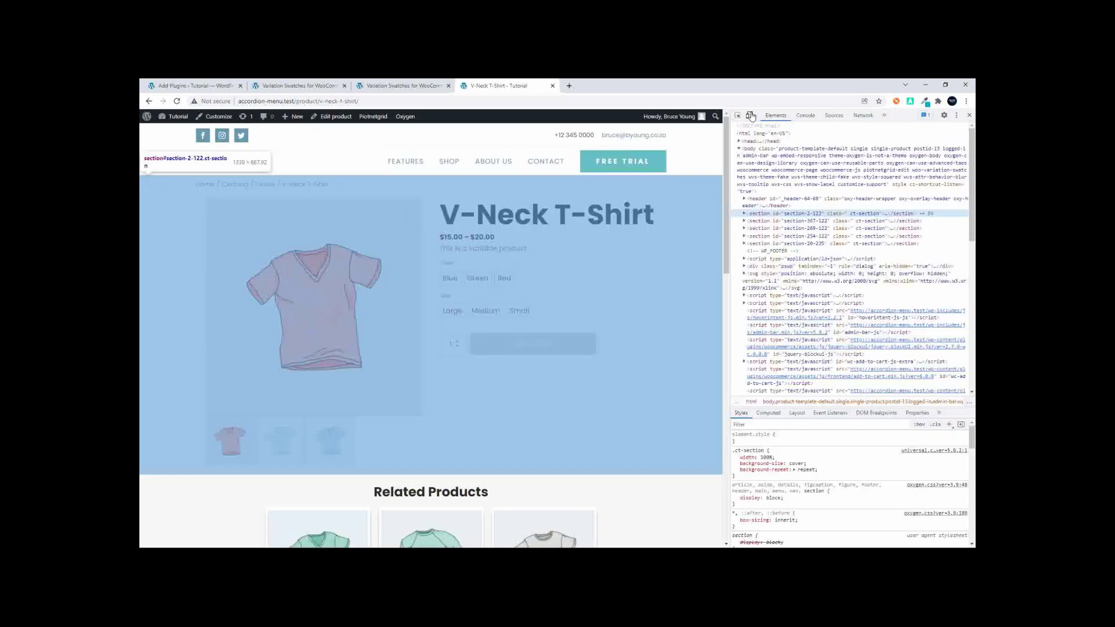
pyautogui.click(749, 115)
pyautogui.scroll(-5, 418, 317)
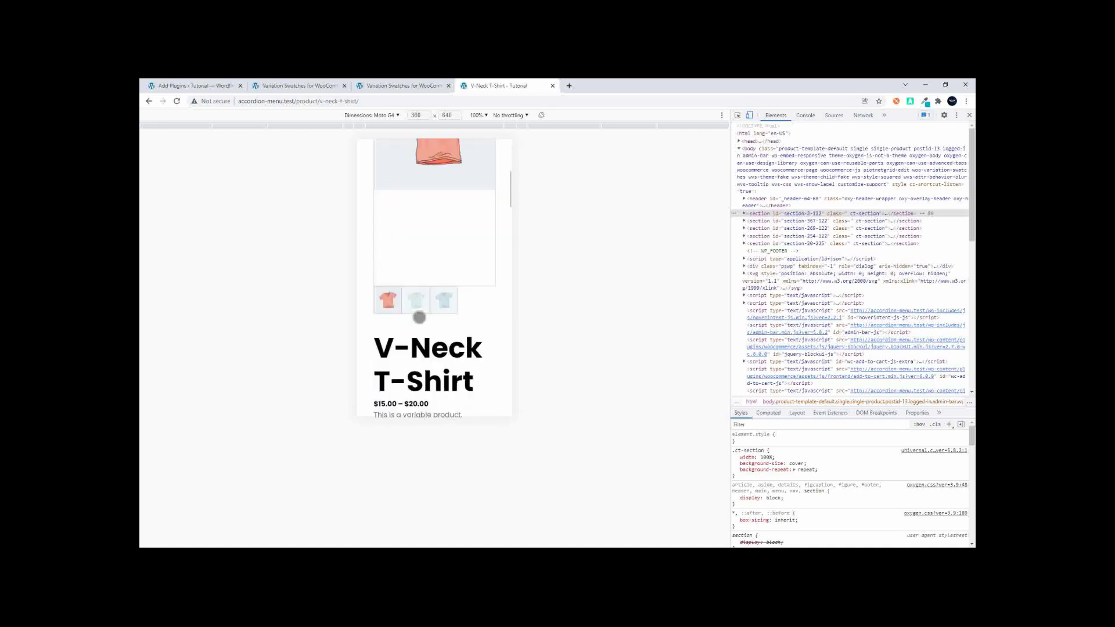
pyautogui.scroll(-3, 419, 316)
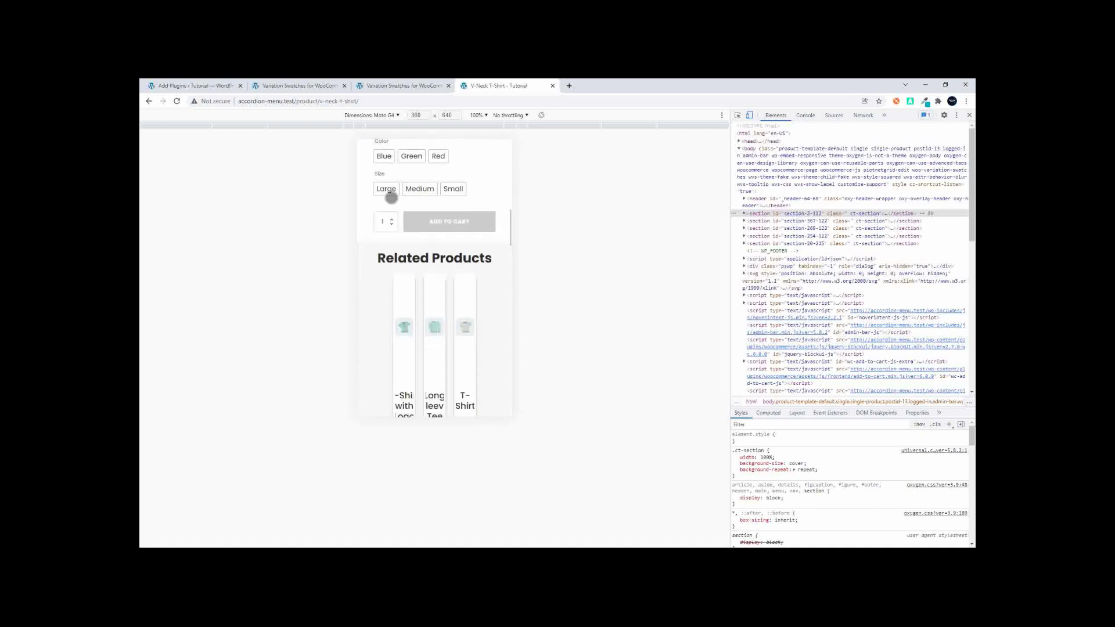
# In mobile view pick Blue, Red and Large, clear them, and return to desktop width
pyautogui.click(386, 157)
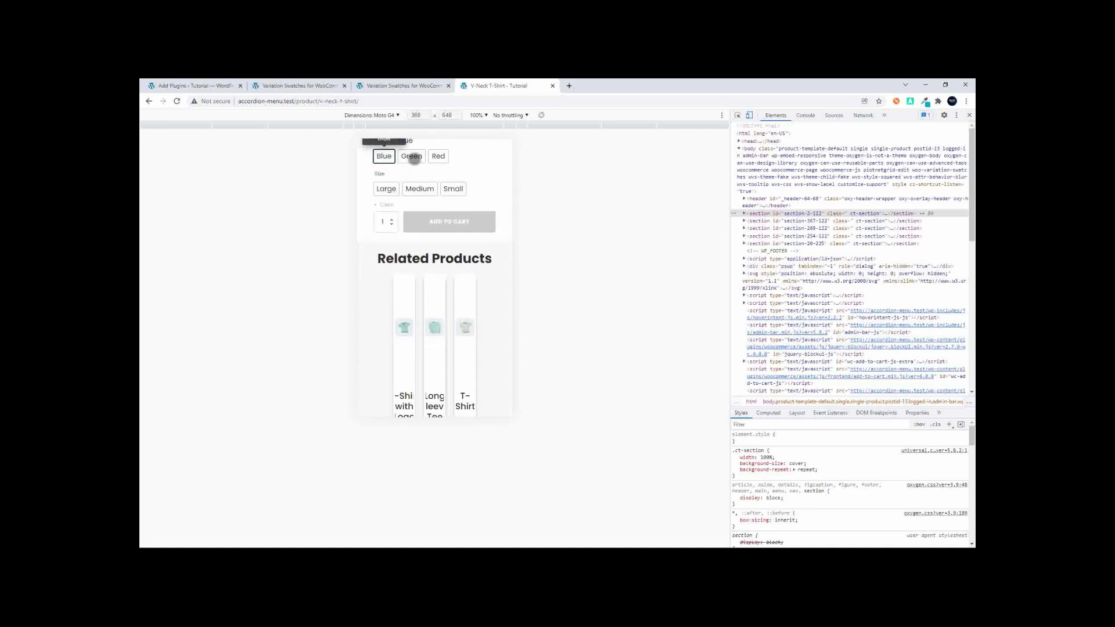
pyautogui.click(438, 156)
pyautogui.click(397, 188)
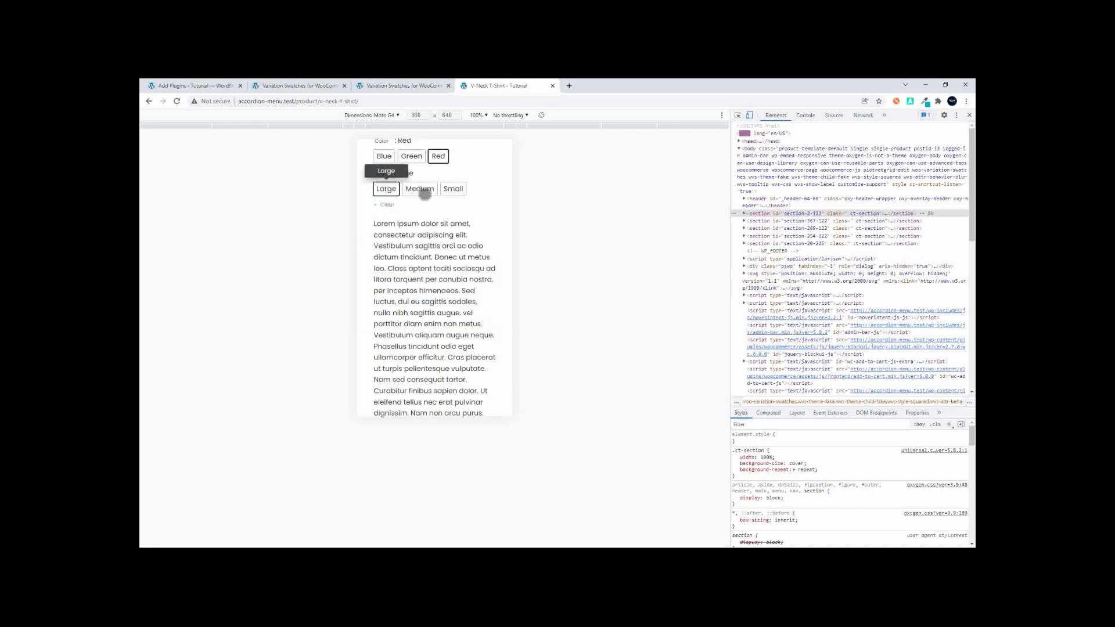
pyautogui.click(388, 207)
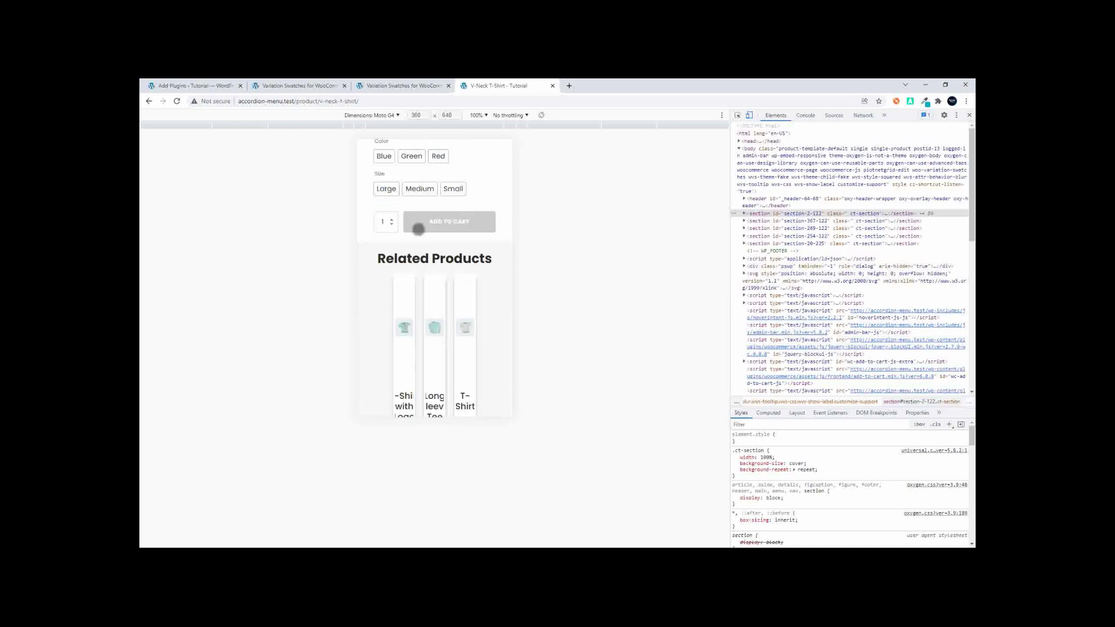
pyautogui.scroll(5, 423, 232)
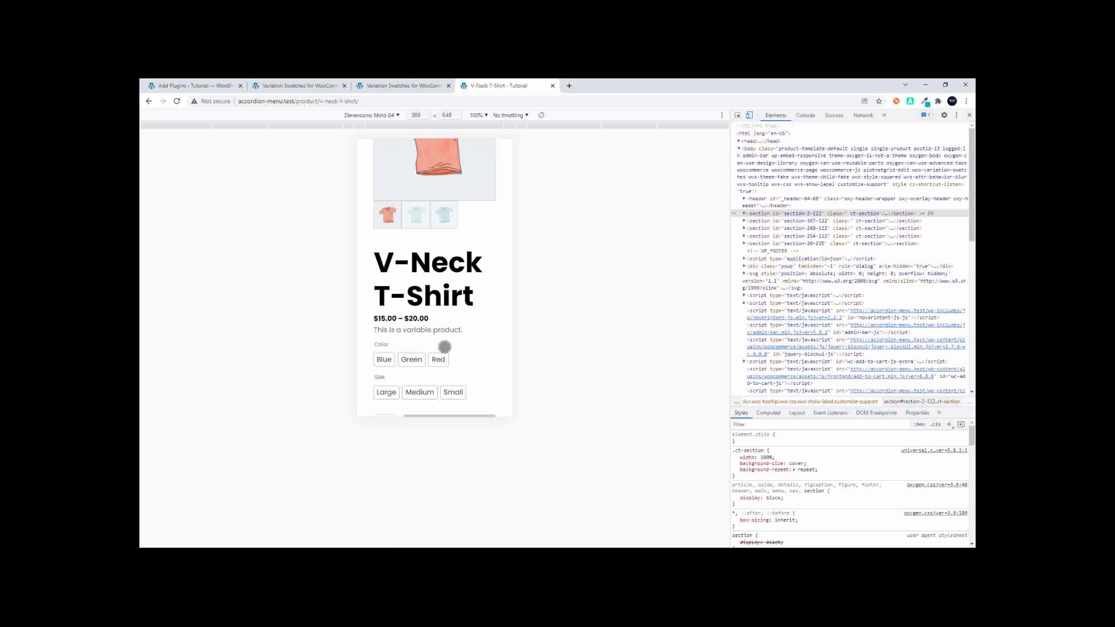
pyautogui.click(749, 115)
# Check the pro-only Special Attribute options and pricing, then show the Simple visual settings
pyautogui.click(378, 84)
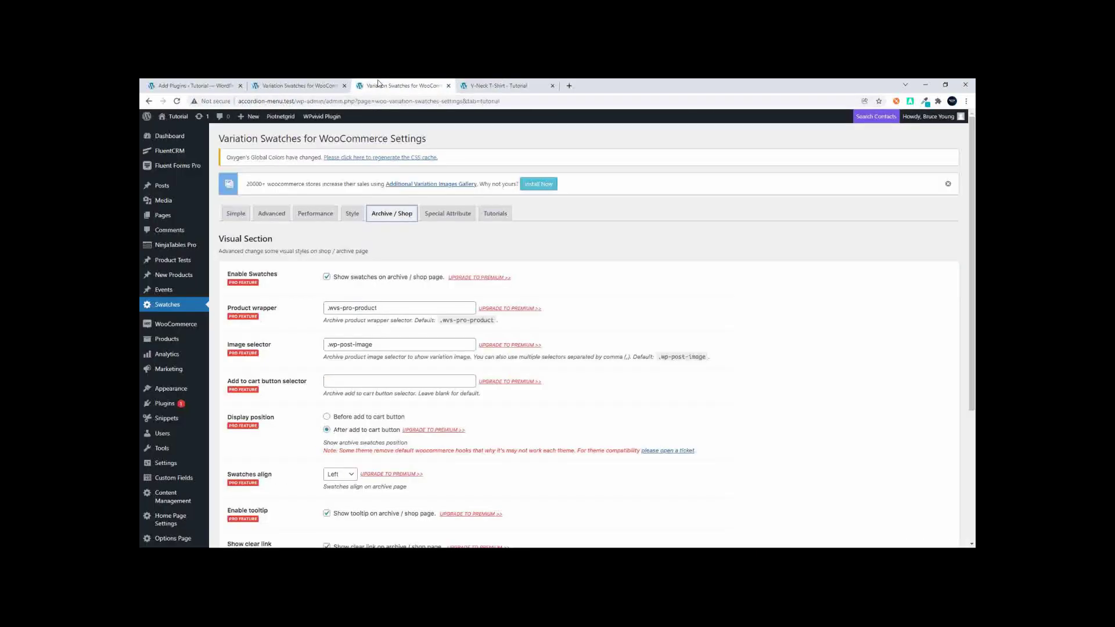
pyautogui.click(437, 219)
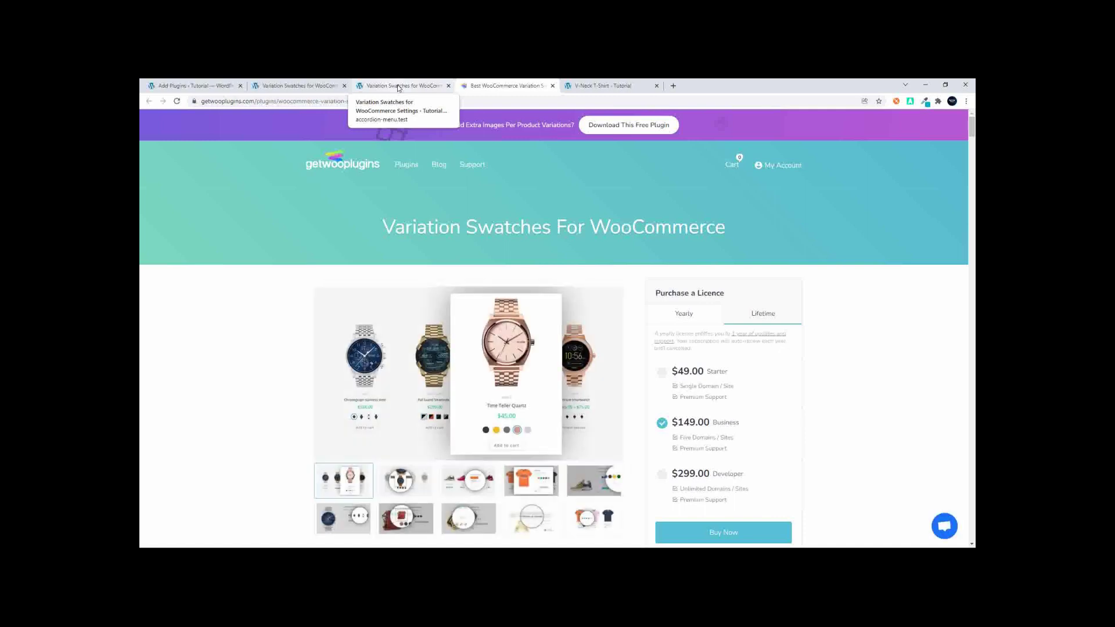
pyautogui.click(398, 88)
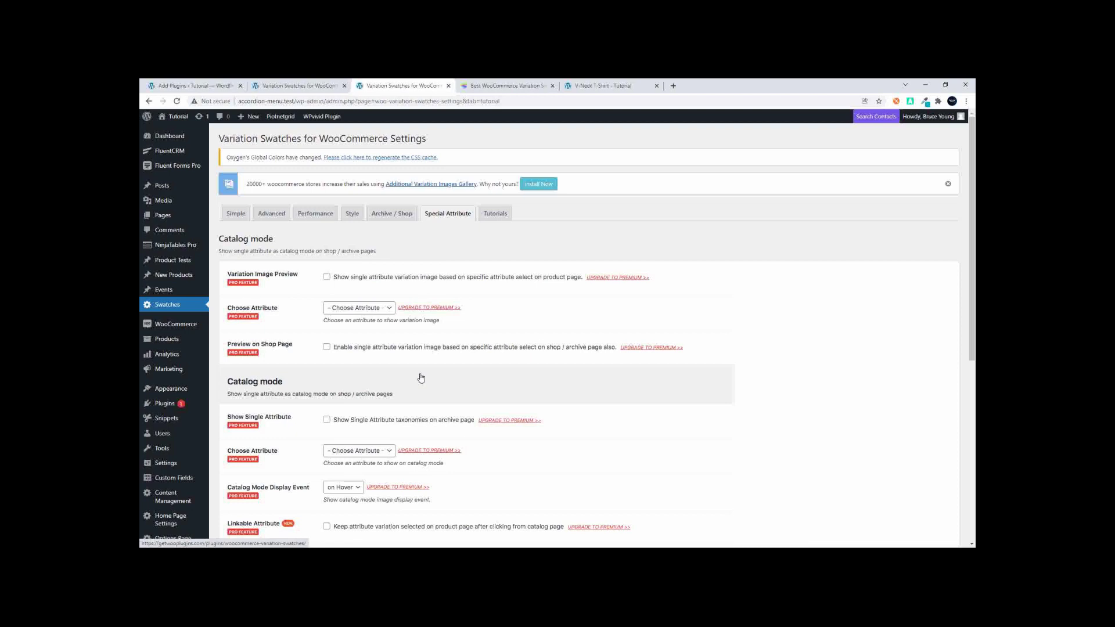
pyautogui.scroll(-5, 421, 378)
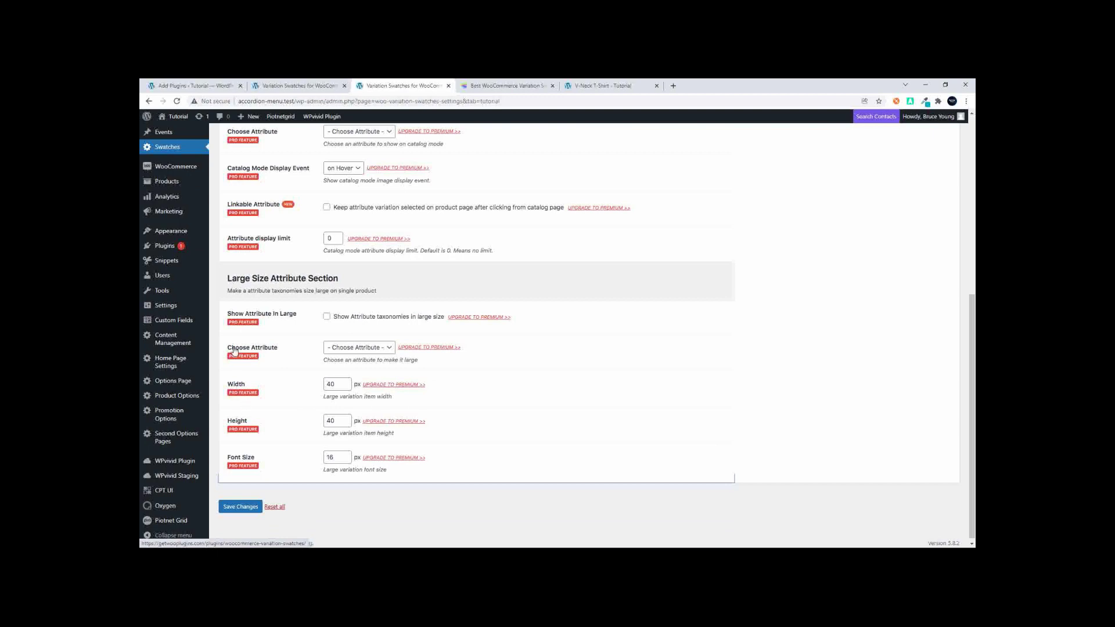
pyautogui.scroll(5, 304, 368)
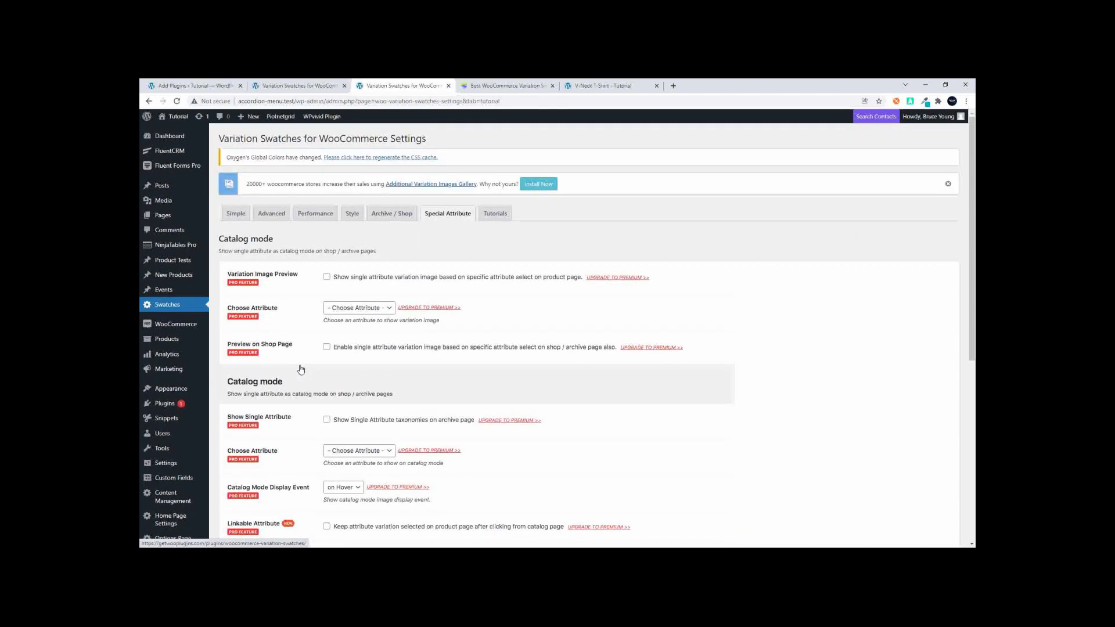
pyautogui.click(237, 221)
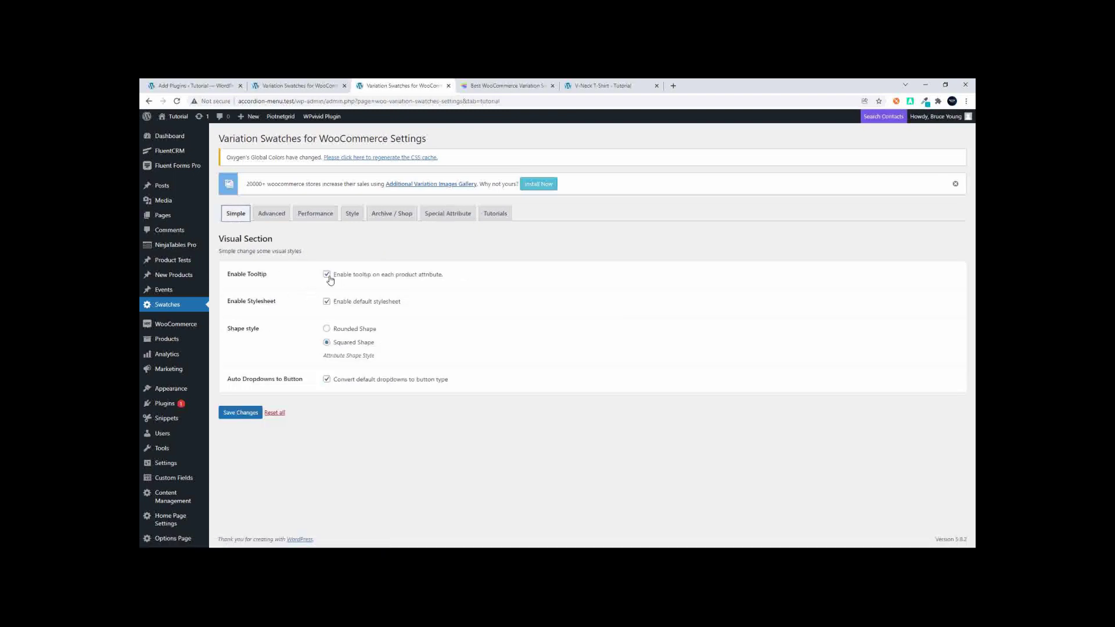
# Check the V-Neck T-Shirt product page, then return to the swatch plugin settings
pyautogui.click(623, 85)
pyautogui.scroll(4, 590, 152)
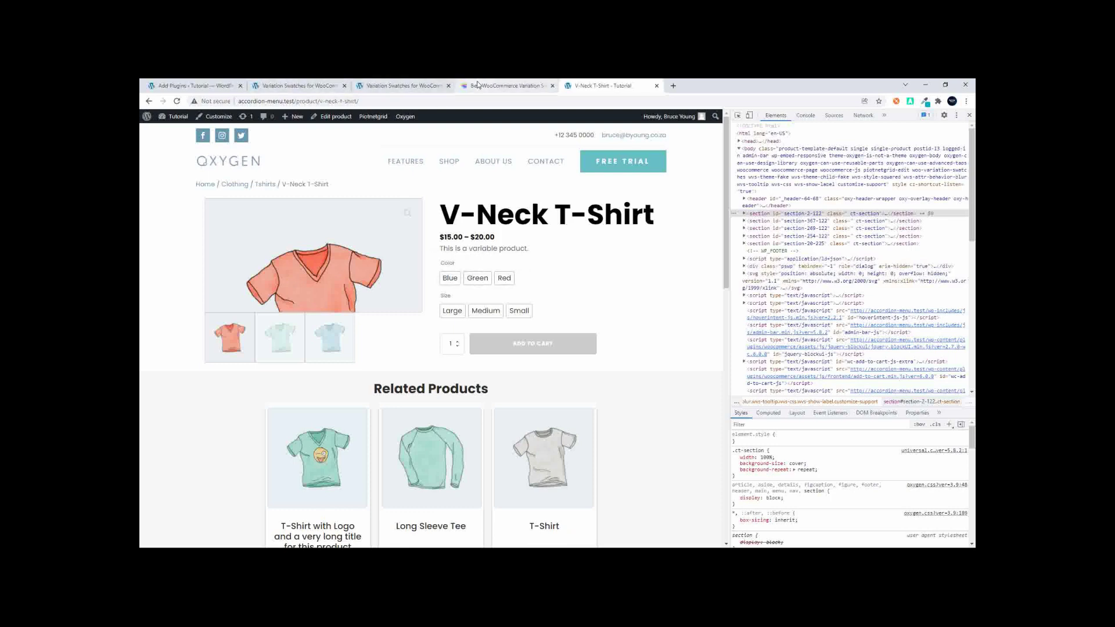
pyautogui.click(375, 91)
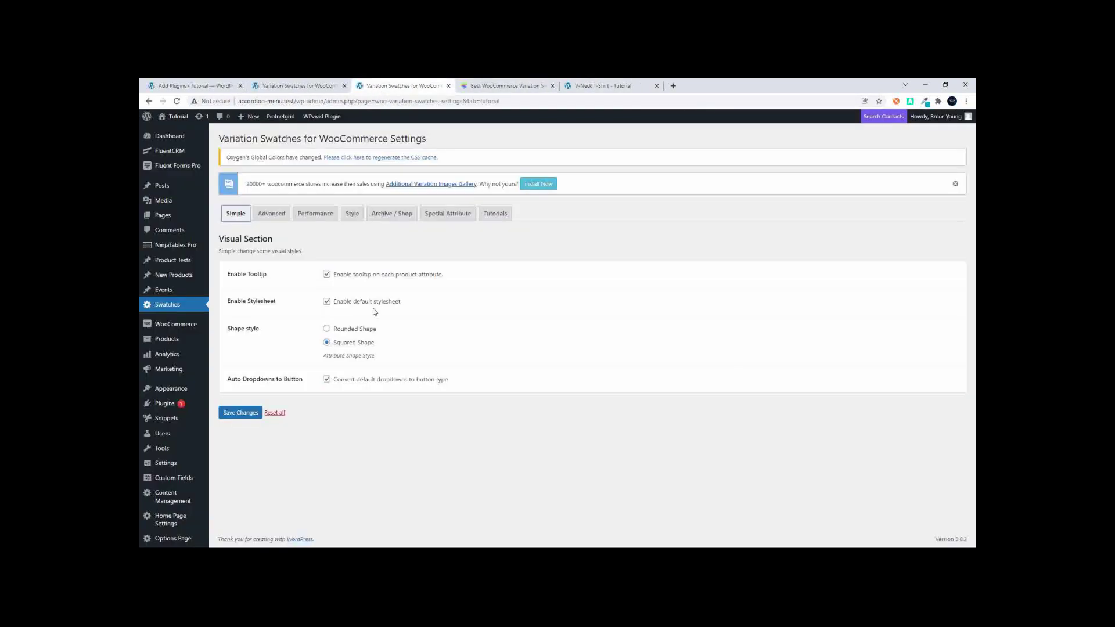
# Try Rounded Shape swatches, revert to Squared Shape, compare on the product, and view Advanced settings
pyautogui.click(336, 329)
pyautogui.moveTo(342, 344); pyautogui.dragTo(344, 346)
pyautogui.click(326, 343)
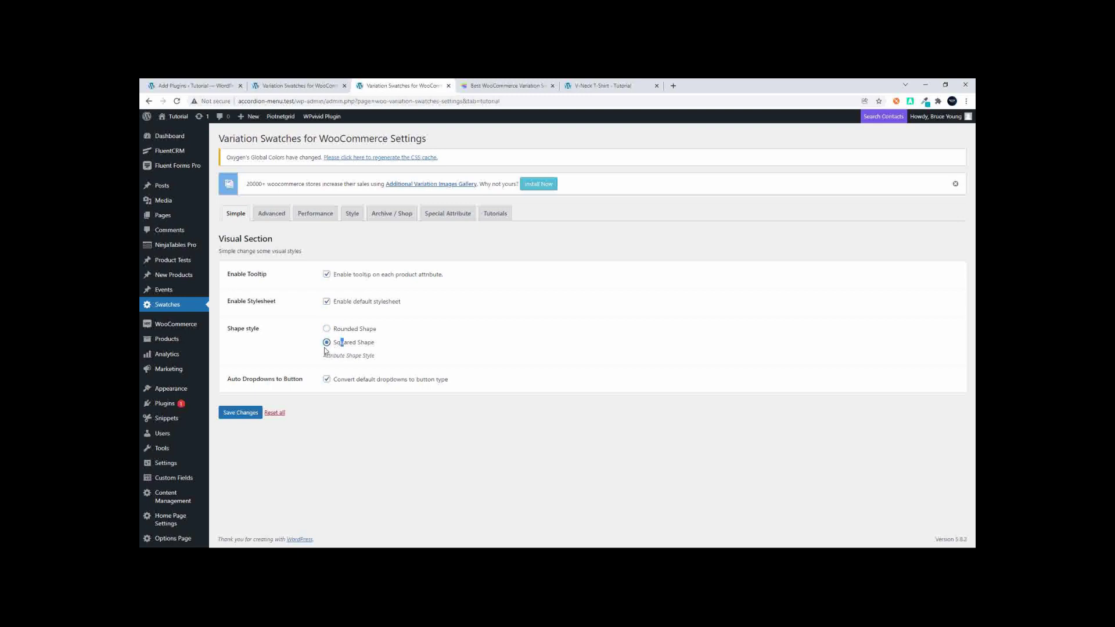
pyautogui.click(603, 88)
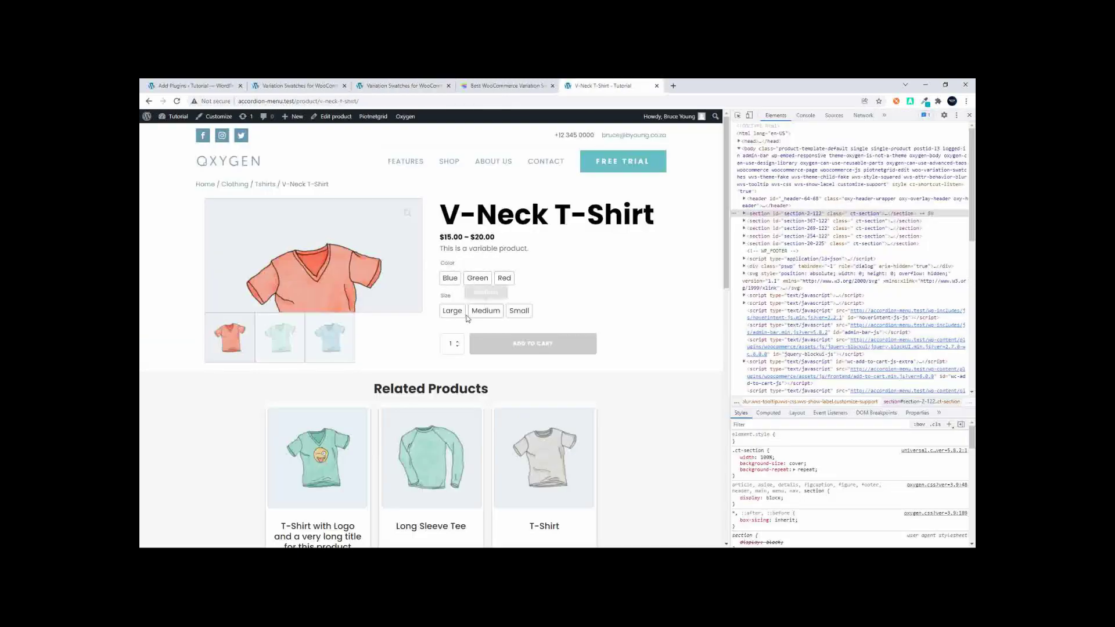
pyautogui.click(392, 87)
pyautogui.click(266, 216)
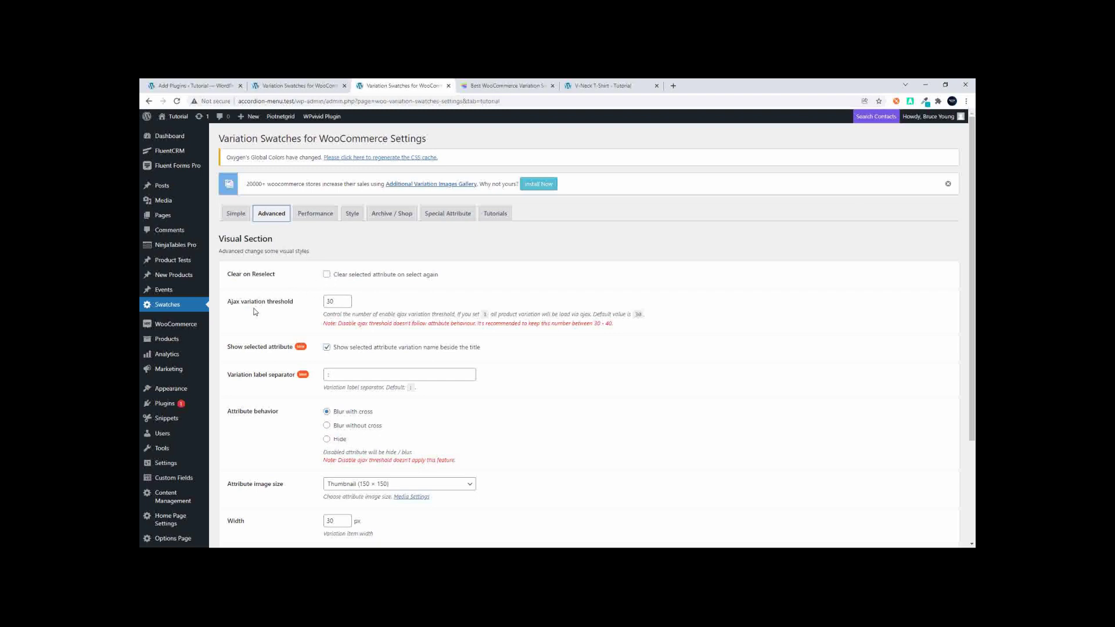
# Review the Advanced options, such as Ajax threshold 30, then bring up the Performance settings
pyautogui.scroll(-3, 255, 314)
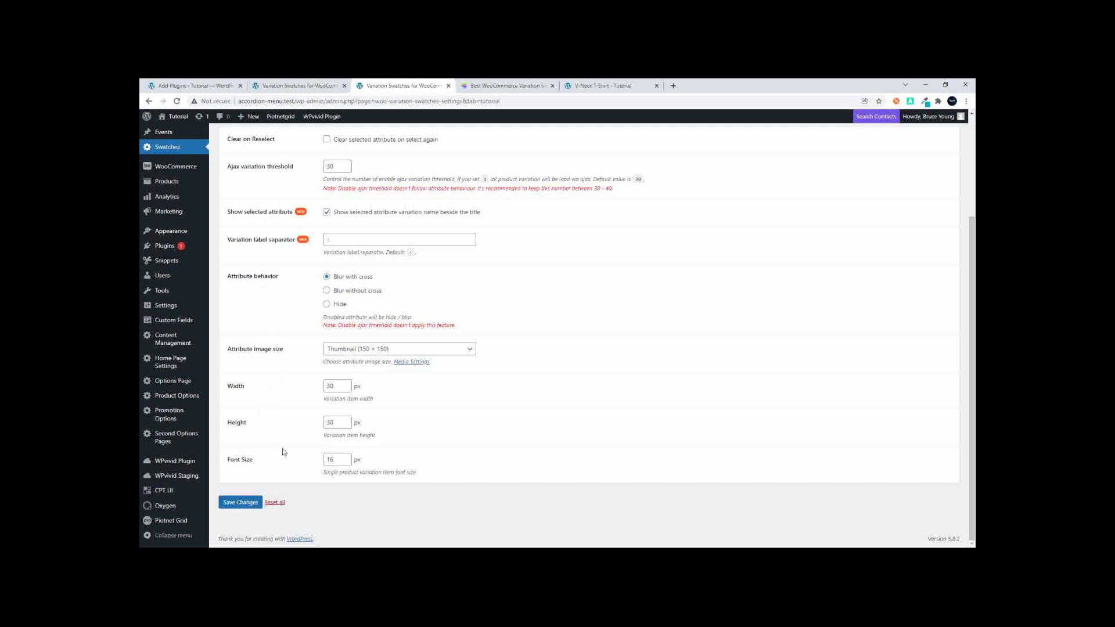
pyautogui.scroll(2, 282, 451)
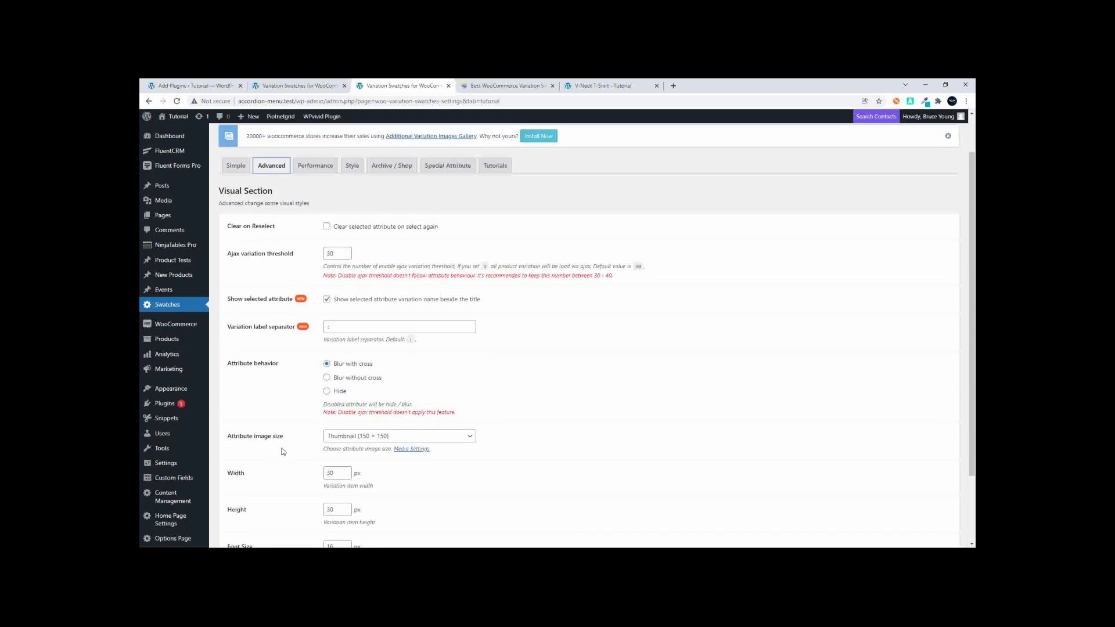
pyautogui.scroll(1, 283, 451)
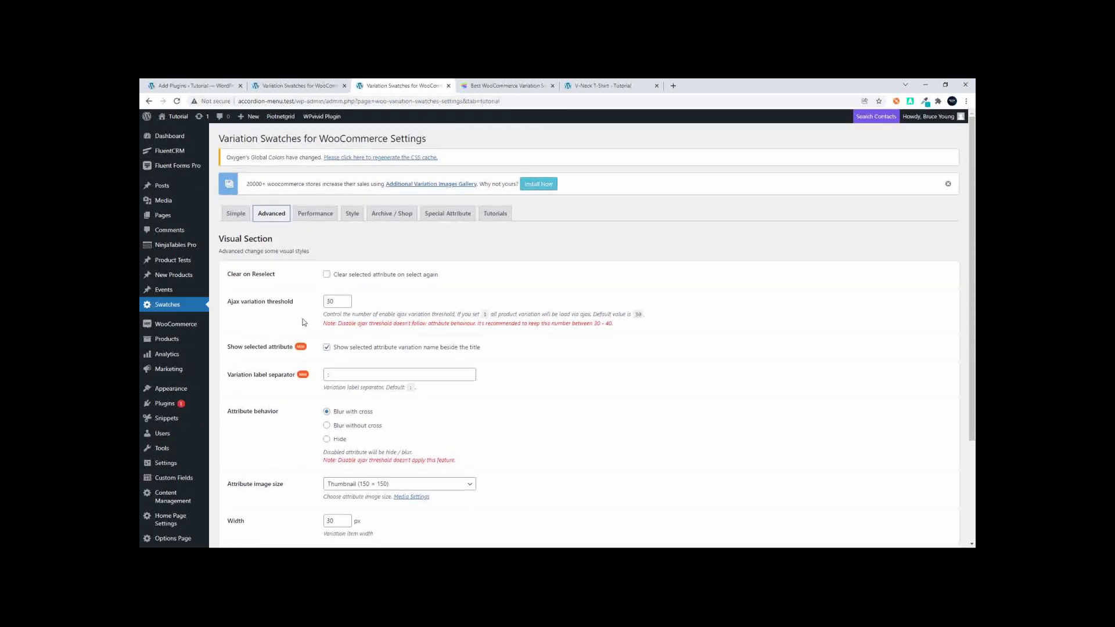
pyautogui.click(314, 216)
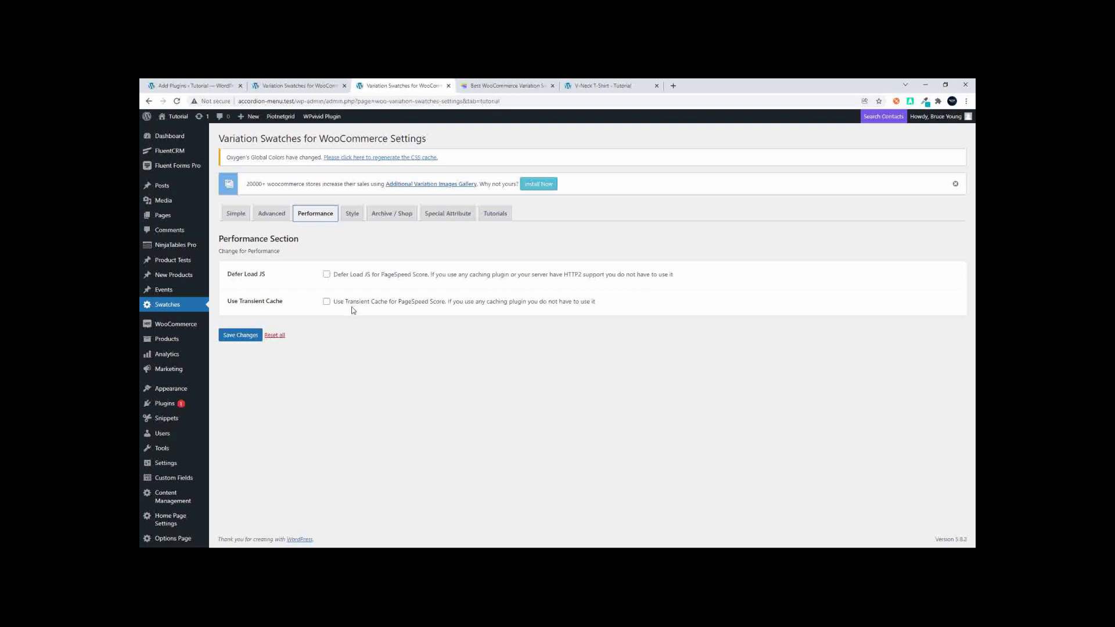
# Glance at the Style and Simple settings, then view the V-Neck T-Shirt page with DevTools closed
pyautogui.click(355, 214)
pyautogui.click(233, 215)
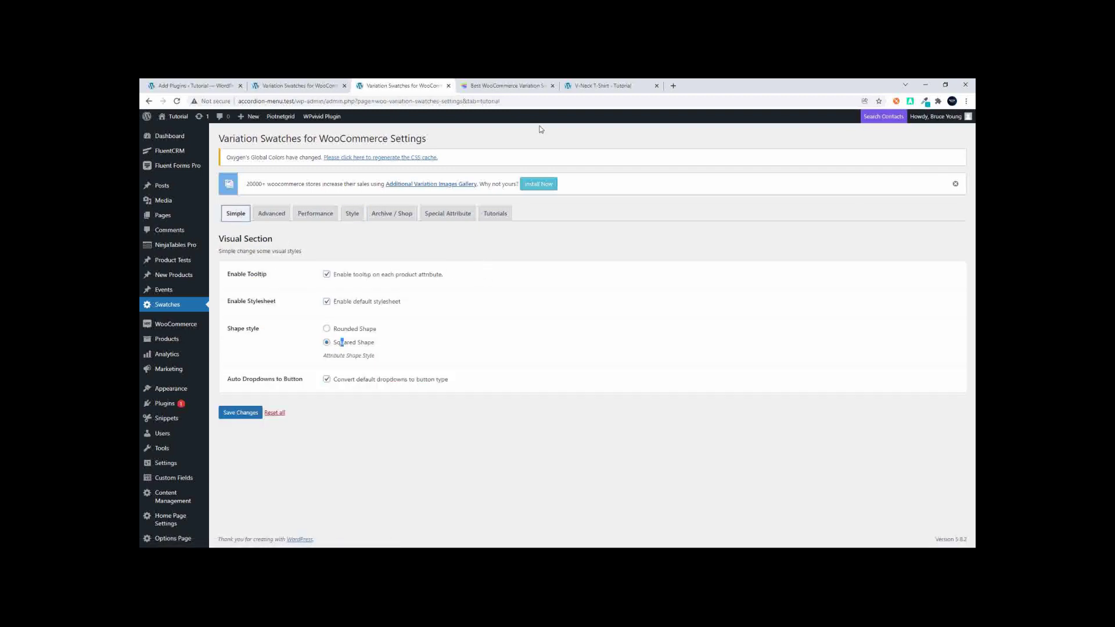
pyautogui.click(593, 87)
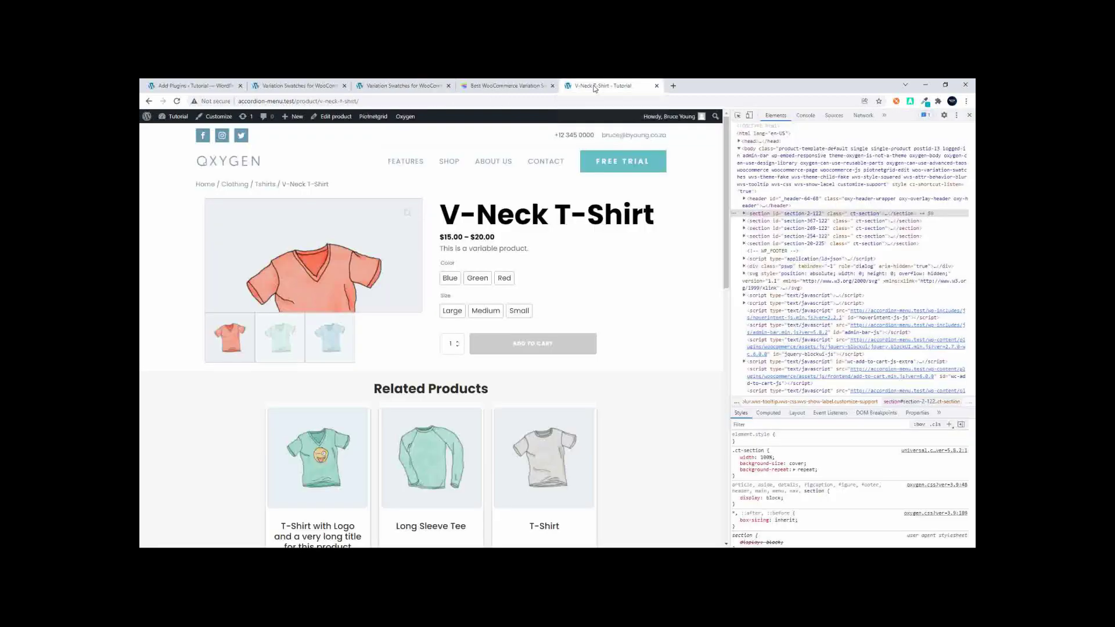
pyautogui.click(968, 115)
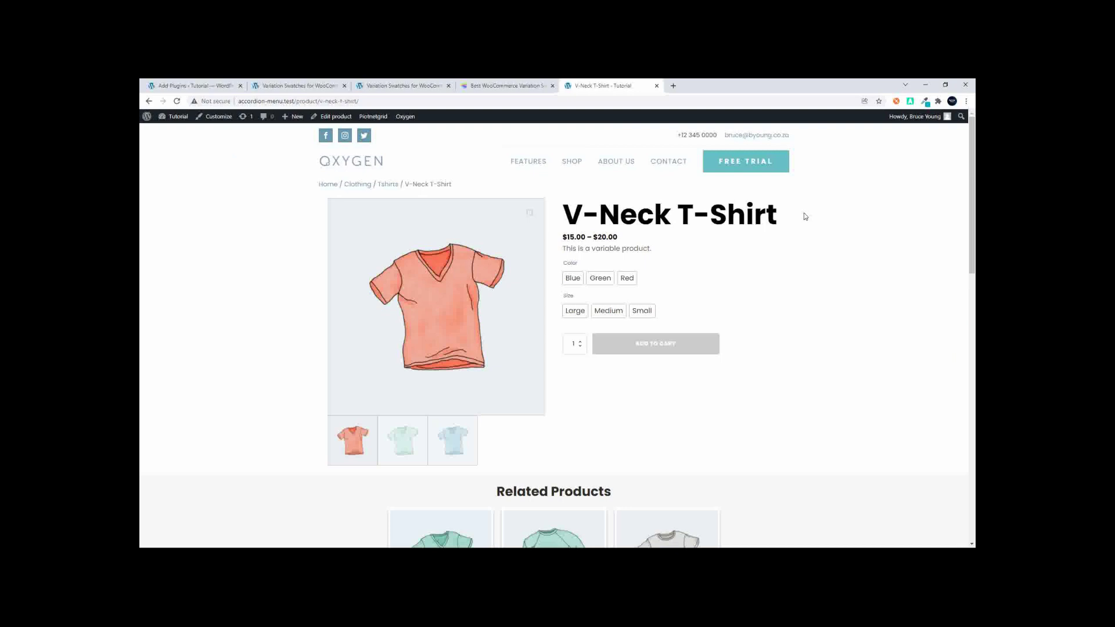